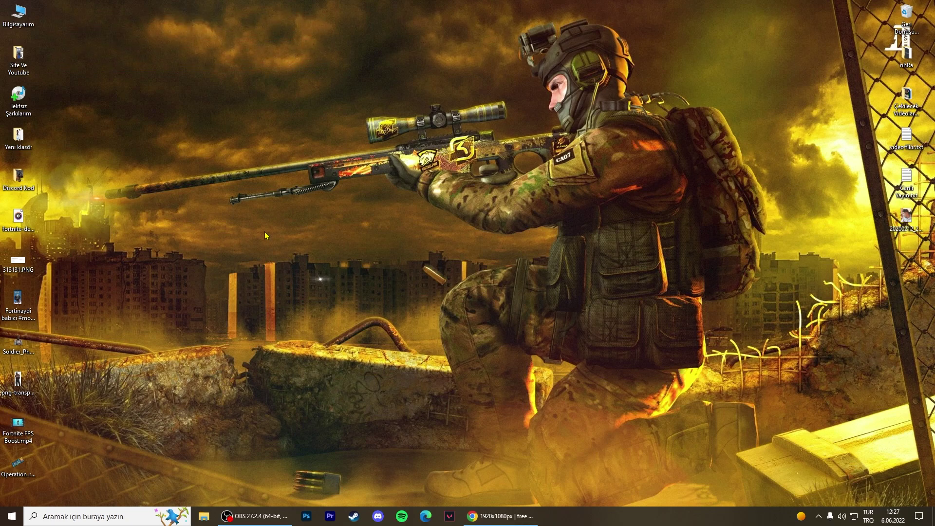
Search for the storage settings and review the categories under Geçici dosyalar that can be removed, closing the window at the end.
click(123, 518)
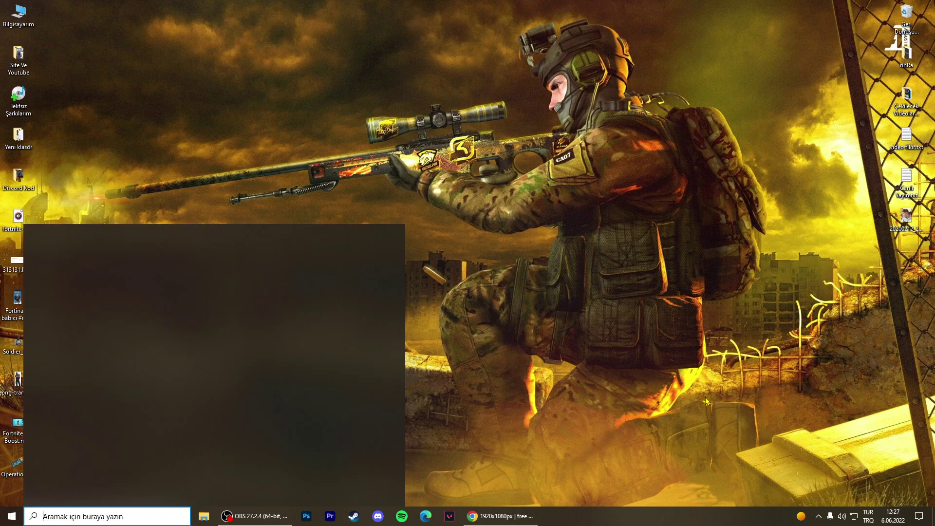
text(dep)
key(Down)
key(Return)
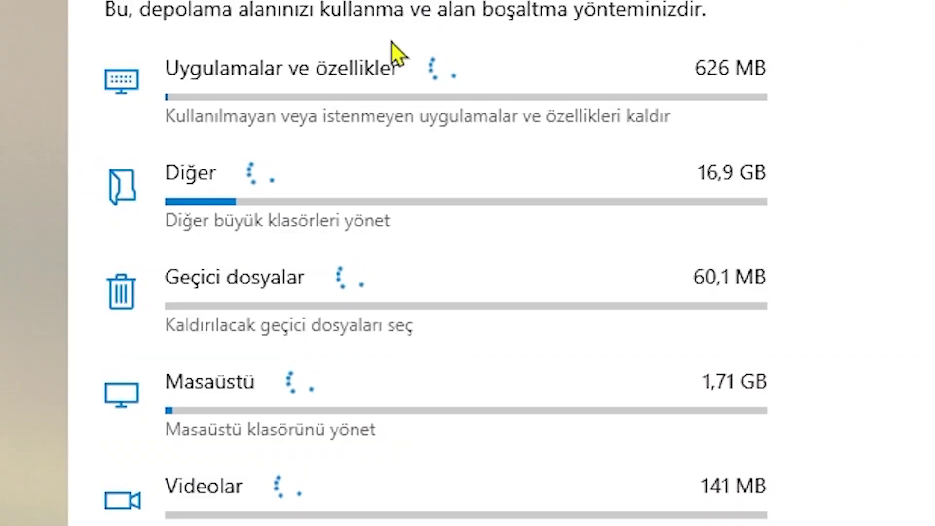
click(470, 348)
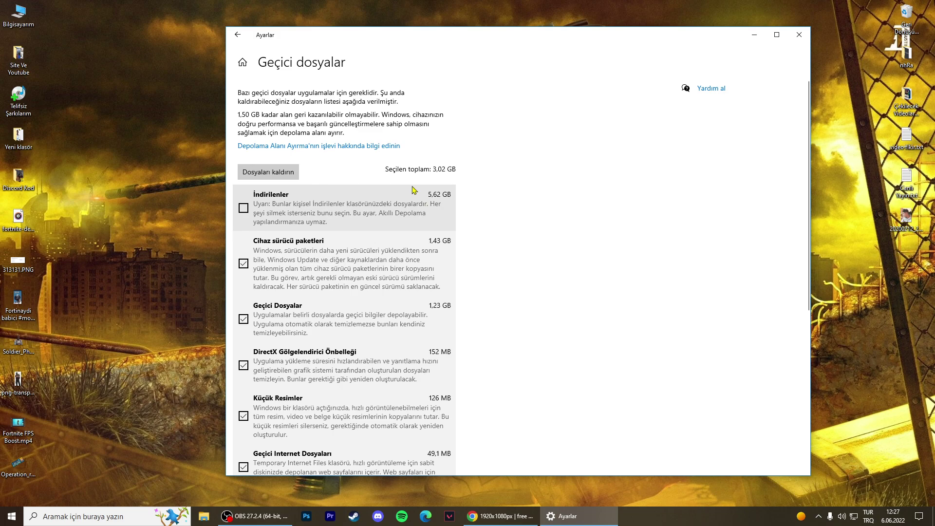
scroll(678, 243, down, 3)
scroll(272, 201, up, 1)
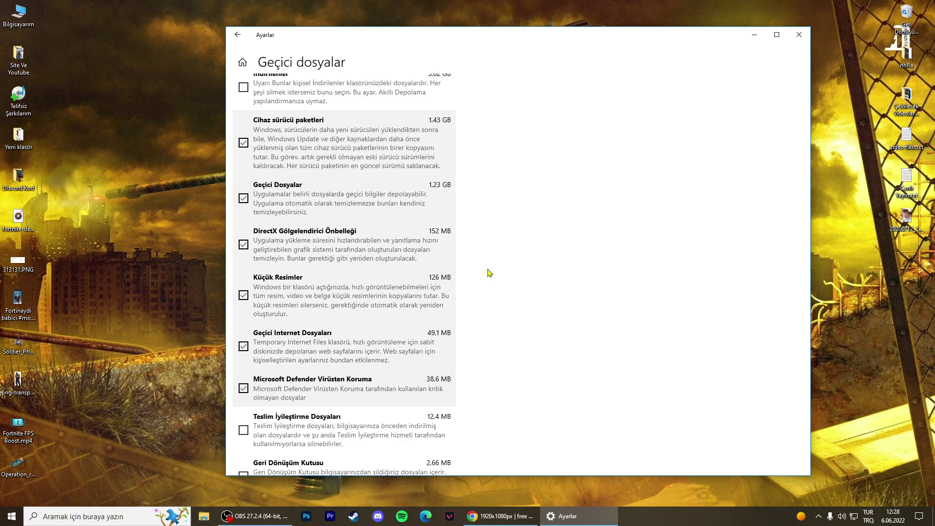
click(801, 42)
Search for Grafik ayarları and view the graphics preference options of csgo.exe, cancelling without a change.
key(super)
text(grafik ayarları)
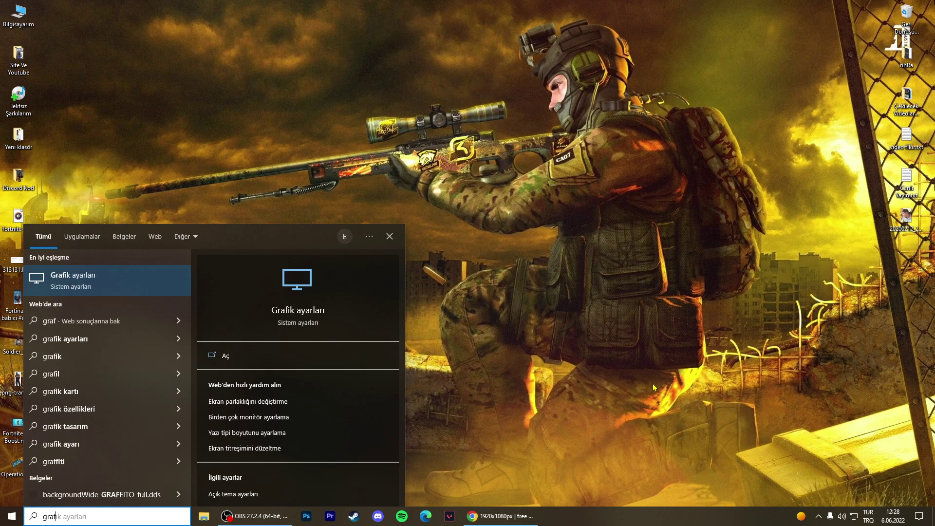
key(Return)
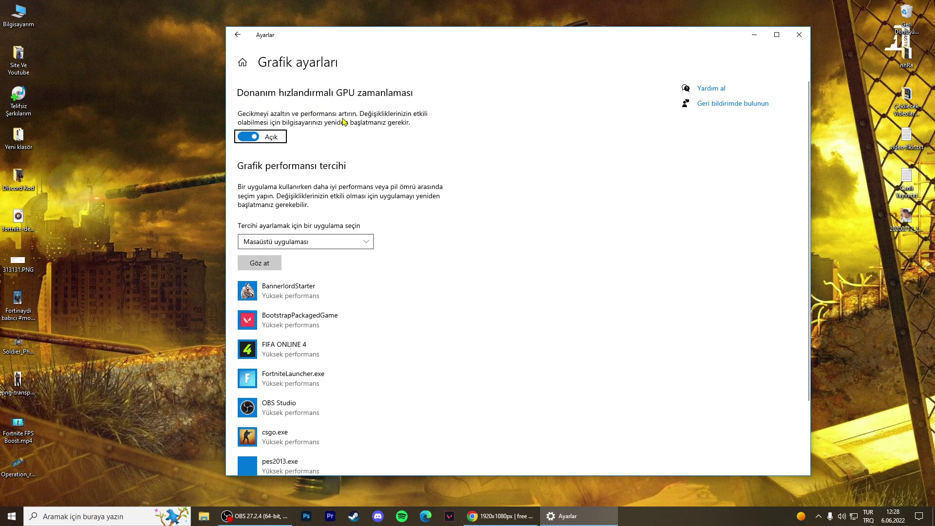
scroll(330, 355, down, 1)
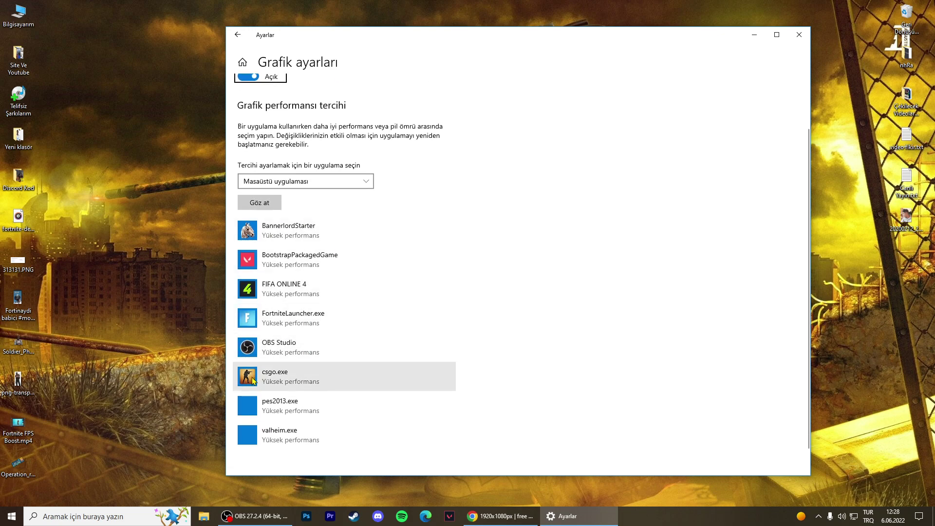
click(309, 381)
click(372, 427)
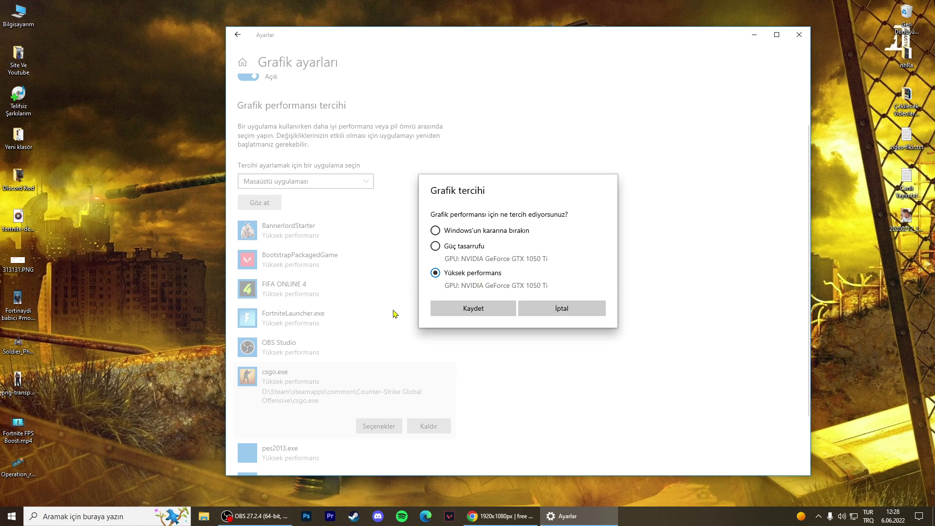
click(572, 314)
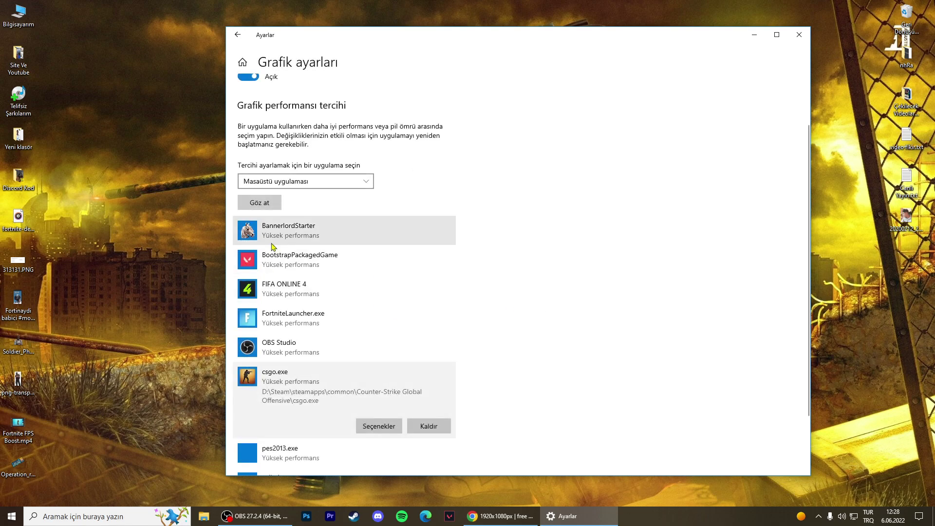
Browse for a desktop app to locate csgo.exe in D:\Steam\steamapps\common\Counter-Strike Global Offensive, and cancel the file selection.
click(274, 208)
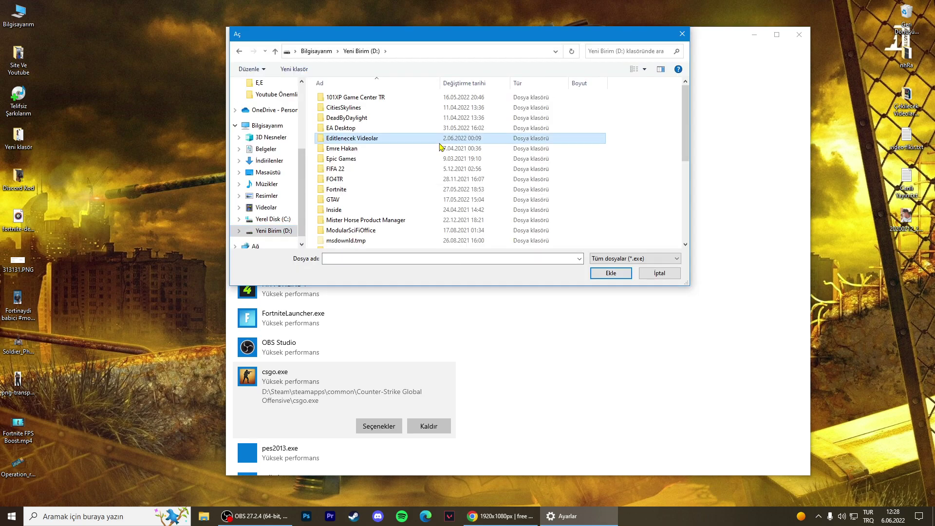
scroll(441, 146, down, 5)
double_click(372, 142)
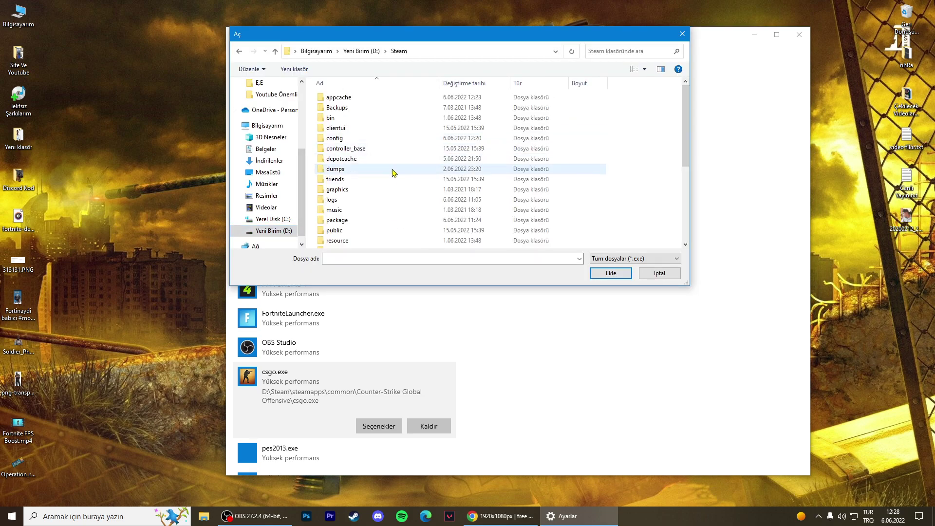
scroll(413, 187, down, 3)
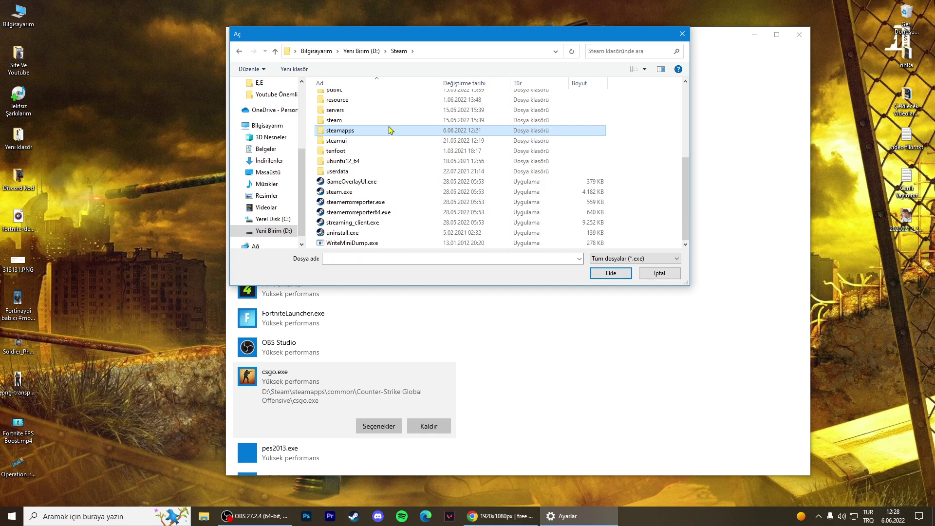
double_click(407, 129)
double_click(357, 97)
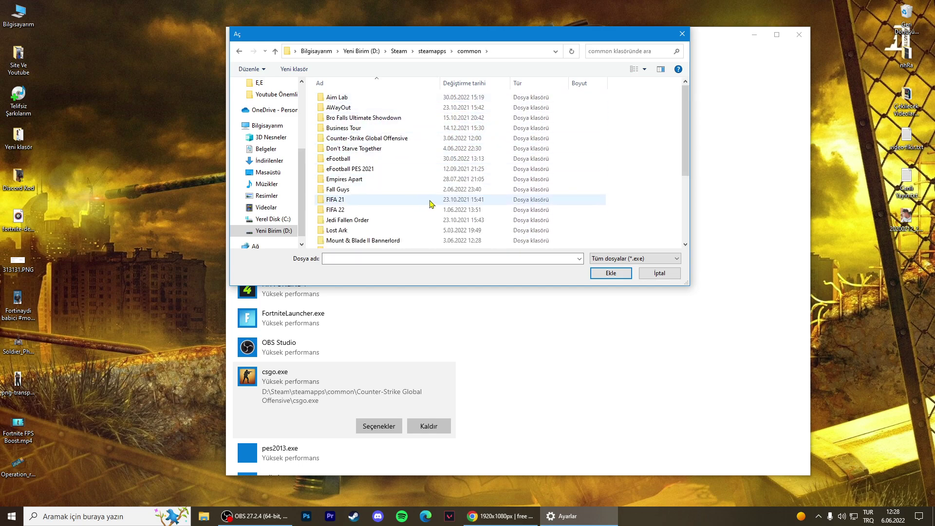
scroll(375, 149, down, 3)
scroll(378, 148, down, 2)
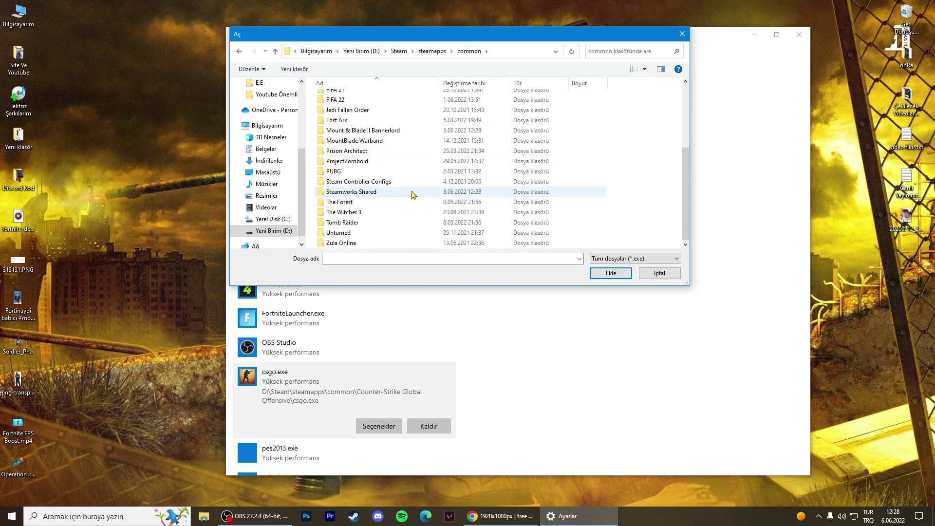
scroll(415, 221, up, 3)
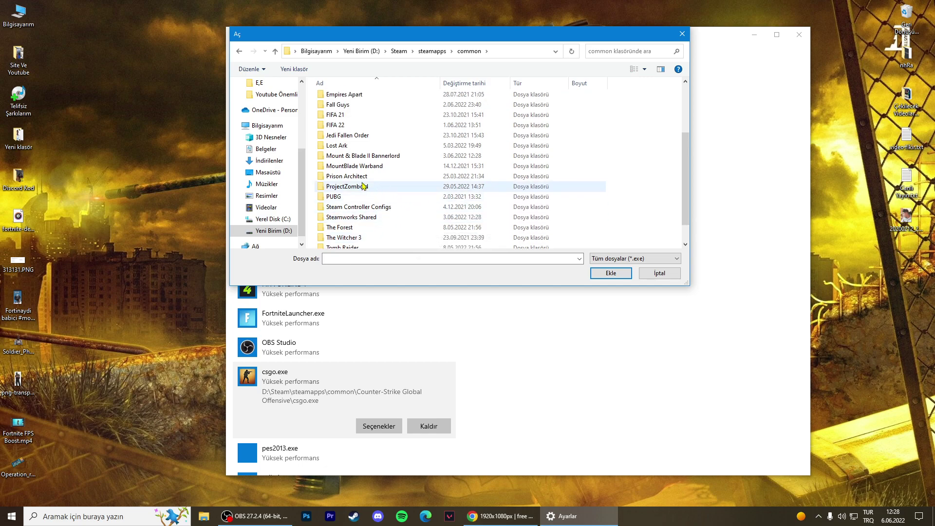
double_click(390, 116)
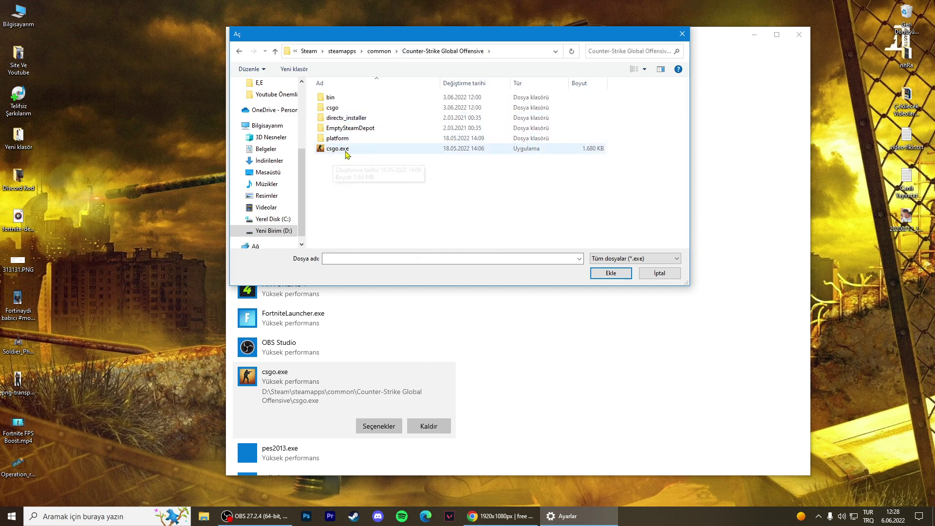
click(676, 276)
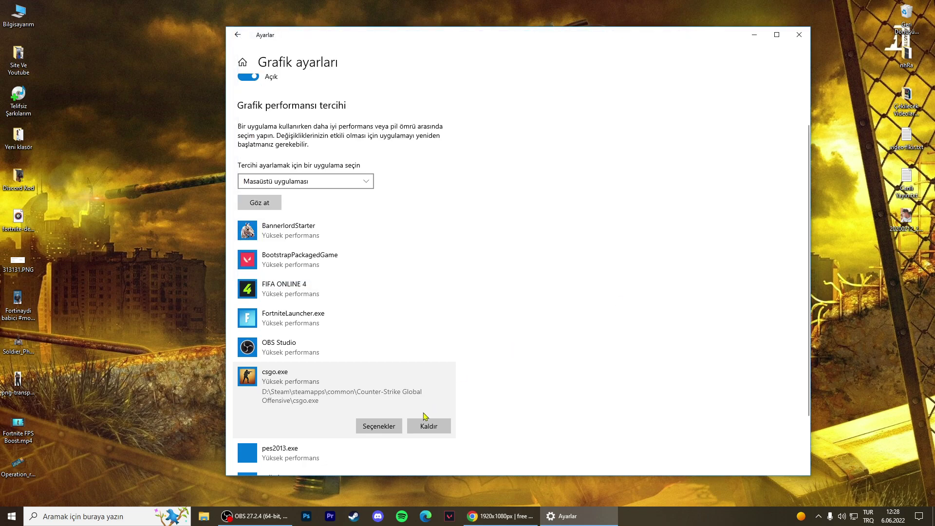
Check the graphics preference of csgo.exe again and go to the Odaklanma yardımı settings.
click(375, 425)
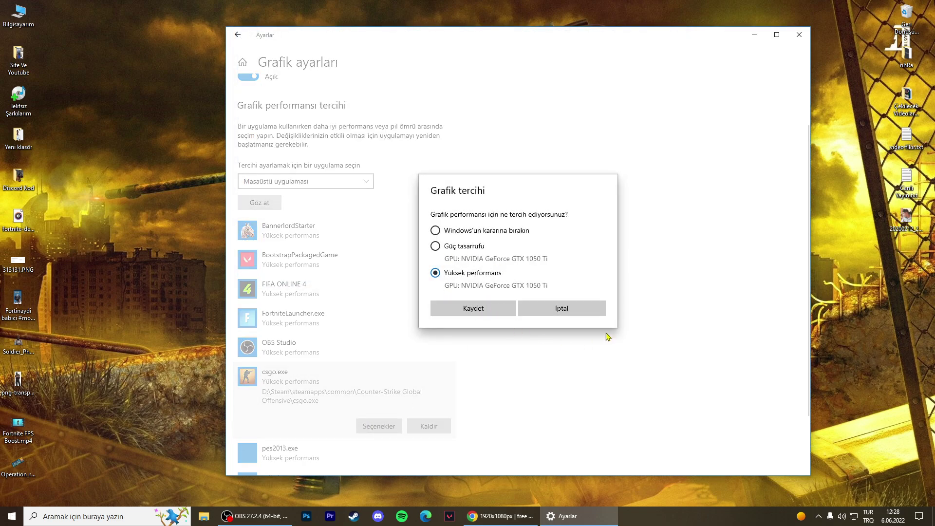
key(alt+Left)
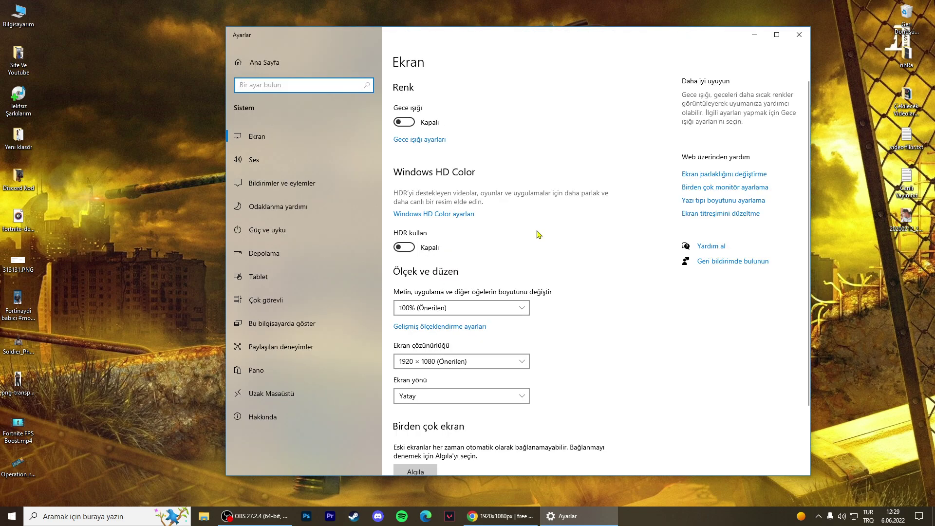
click(314, 211)
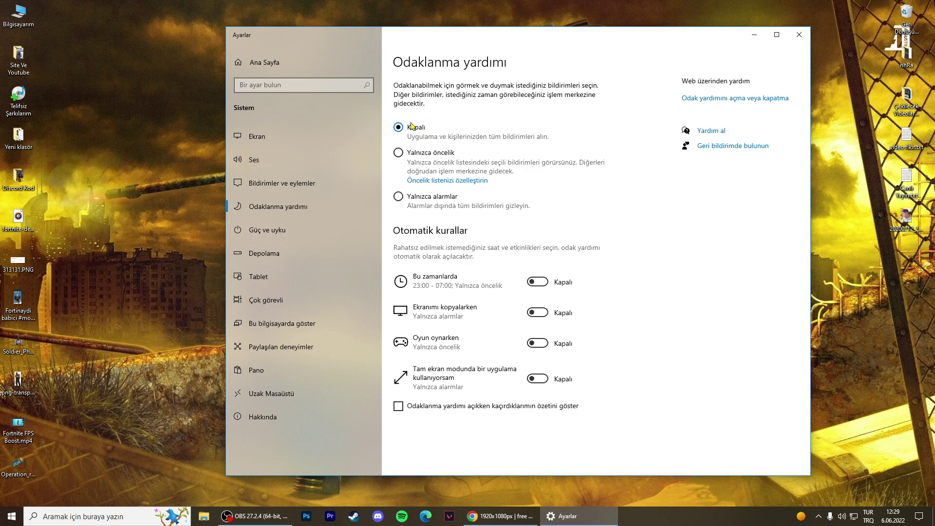
Check the power mode in Güç ve uyku and the power plans under Ek güç ayarları, and close both windows.
click(324, 226)
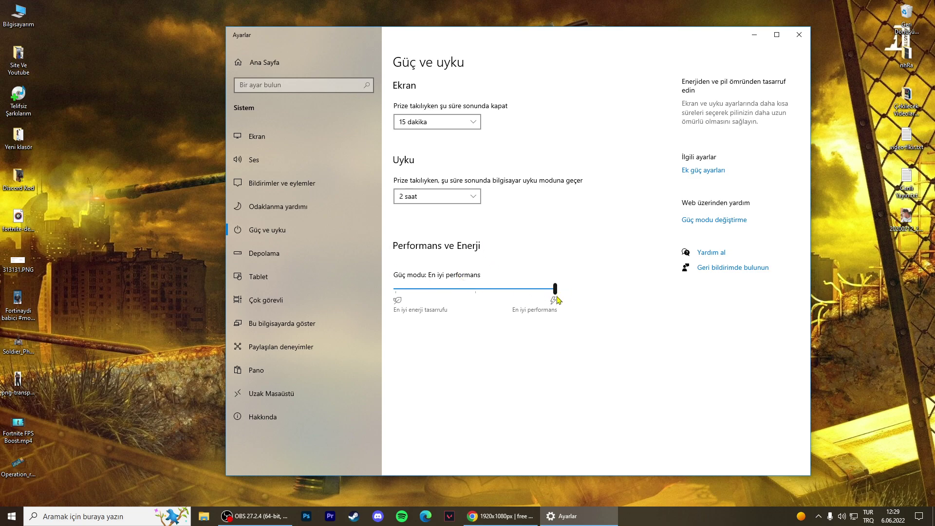
click(698, 177)
drag(502, 47, 366, 27)
drag(709, 48, 648, 48)
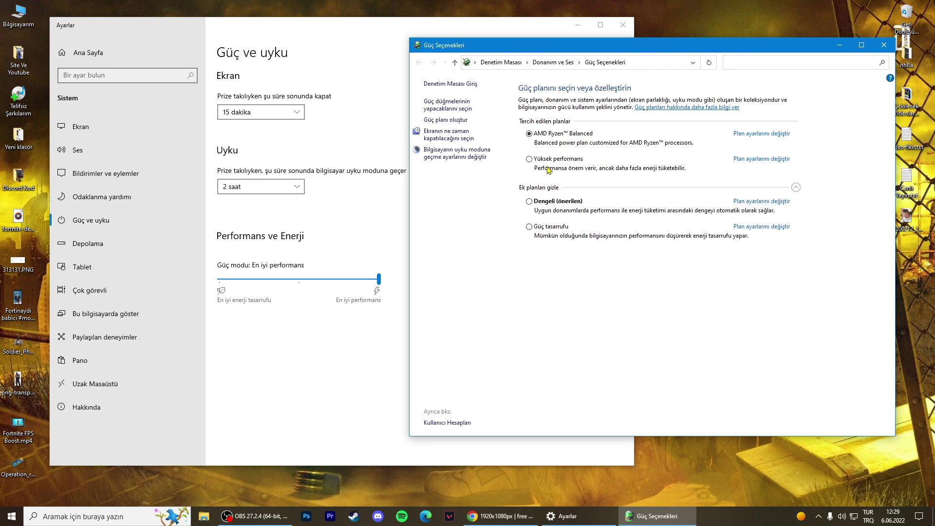
click(884, 45)
click(623, 25)
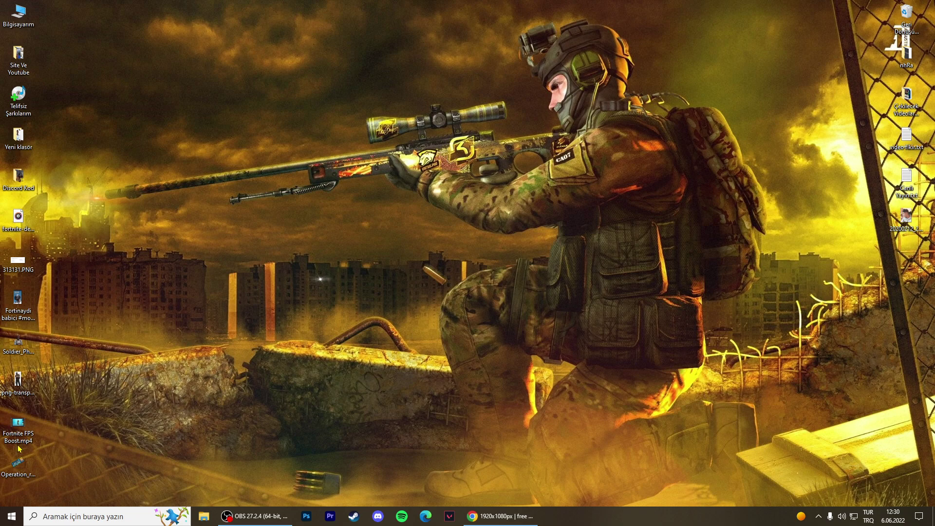
Search Windows for "mscon" and open Sistem Yapılandırması.
click(97, 516)
text(mscon)
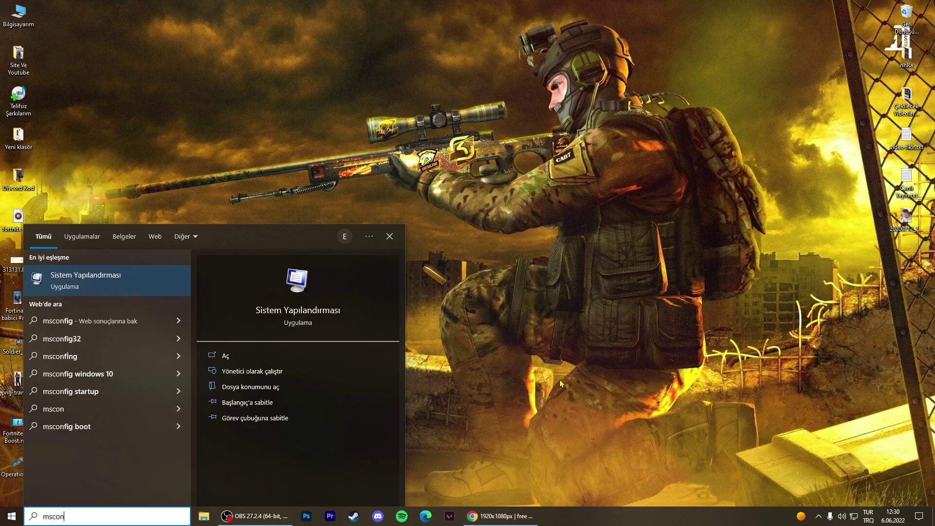
key(Return)
click(74, 518)
text(mscon)
key(BackSpace)
key(BackSpace)
key(BackSpace)
key(BackSpace)
key(BackSpace)
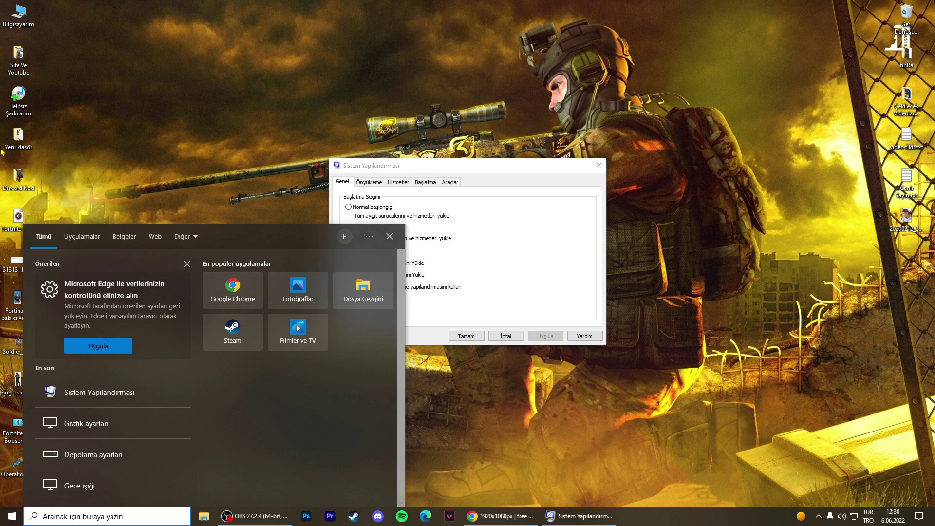
Open the advanced boot options for the Windows 10 entry in Sistem Yapılandırması.
drag(486, 168, 534, 134)
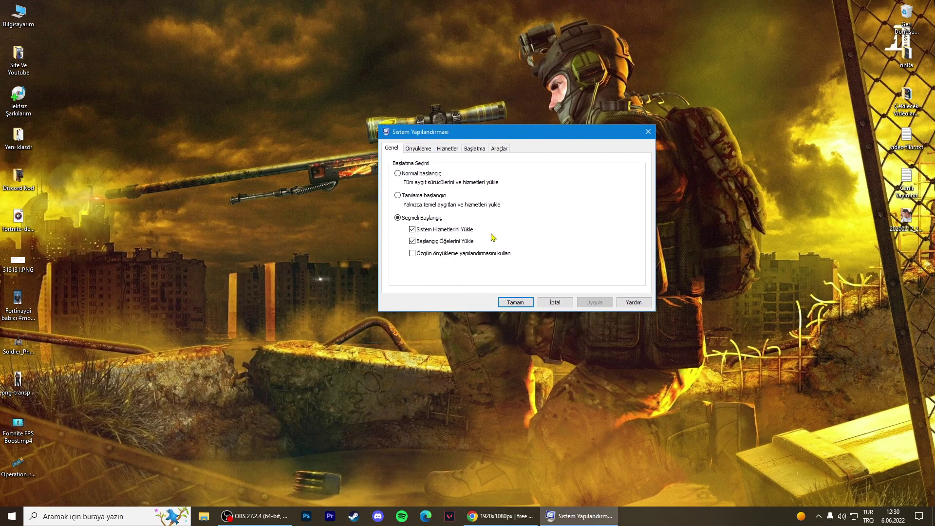
click(423, 149)
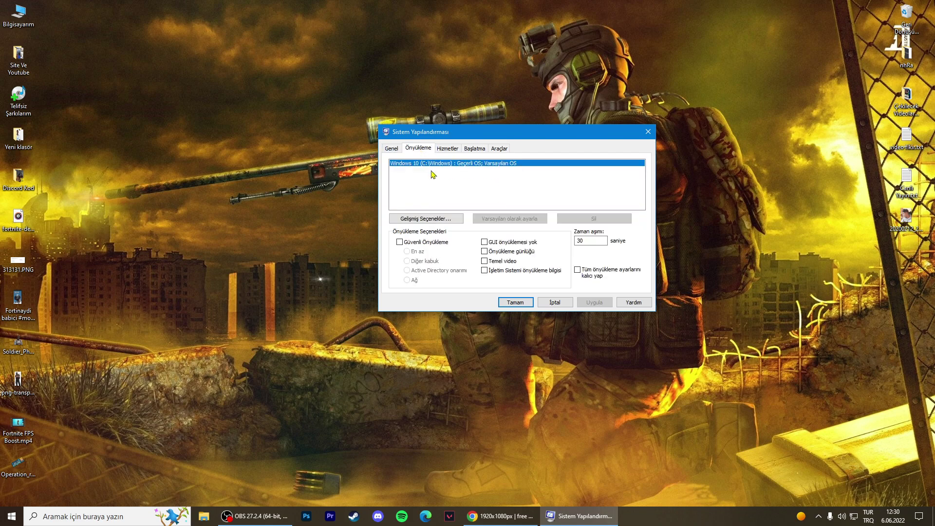
click(432, 218)
drag(505, 132, 533, 129)
Switch the İşlemci Sayısı option off and on again, and set the number of processors to 8.
click(497, 158)
click(495, 167)
click(461, 146)
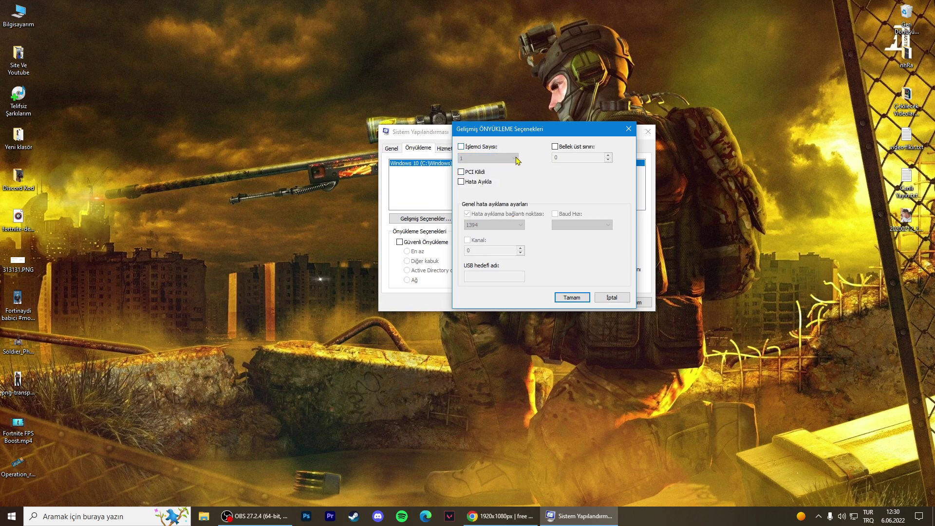
click(491, 149)
click(489, 158)
click(491, 216)
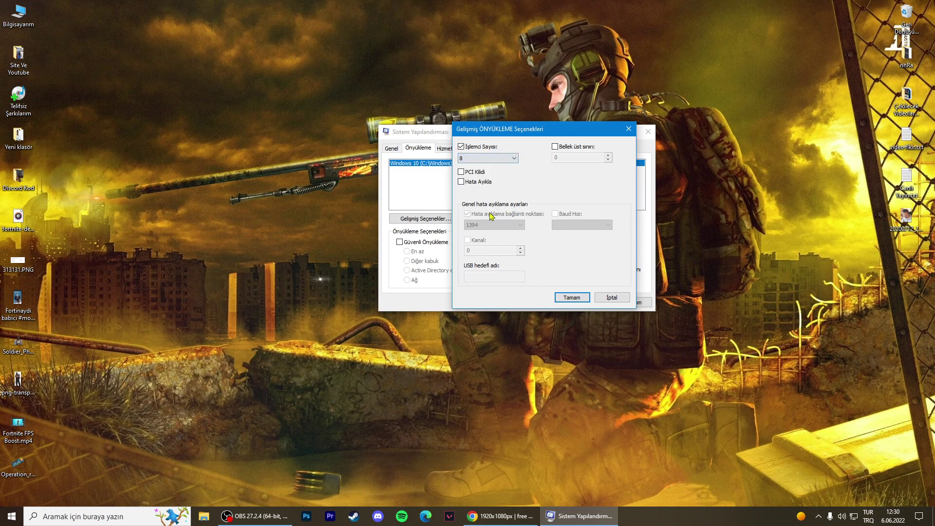
Review the available processor counts, and cancel both the advanced boot options and Sistem Yapılandırması.
drag(525, 130, 548, 106)
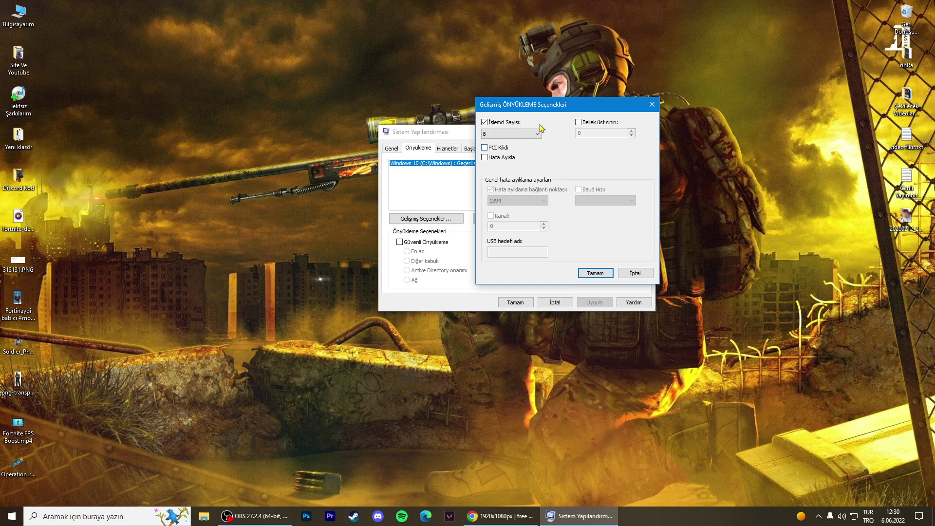
click(531, 135)
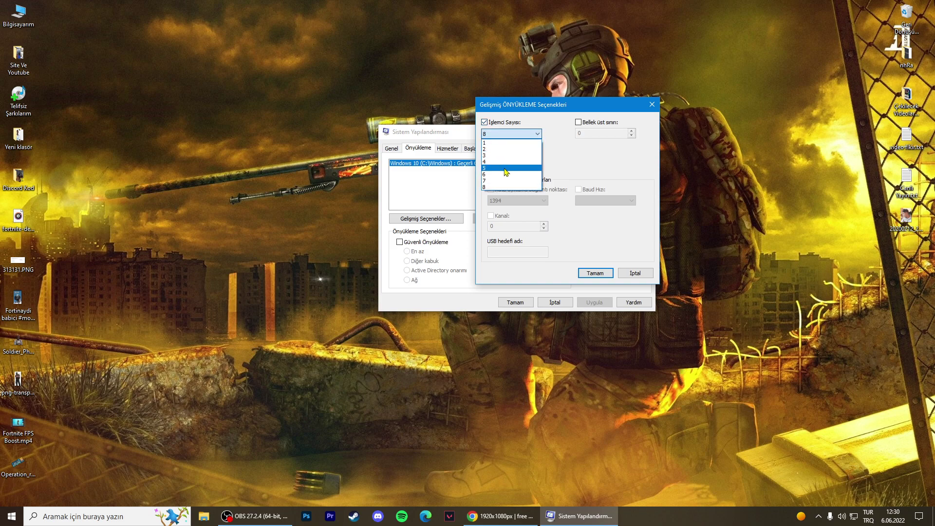
click(545, 122)
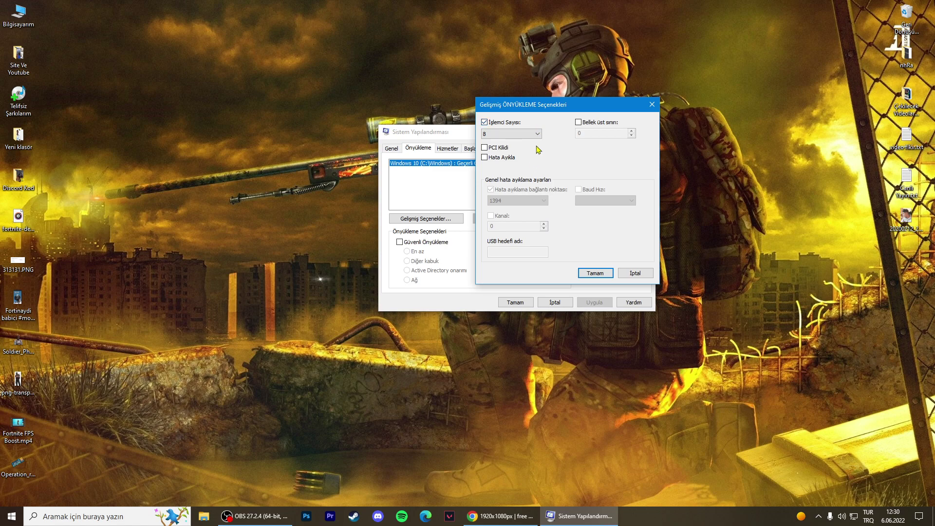
drag(551, 105, 547, 95)
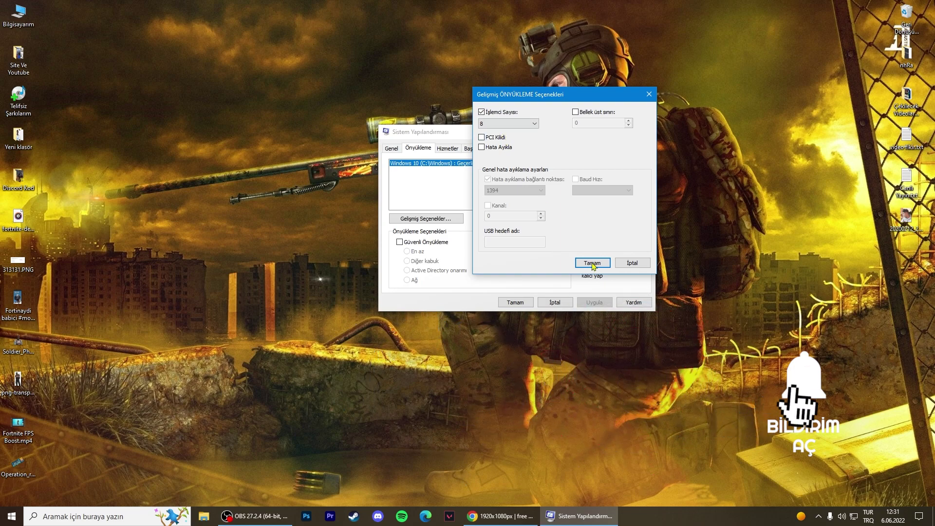
click(627, 264)
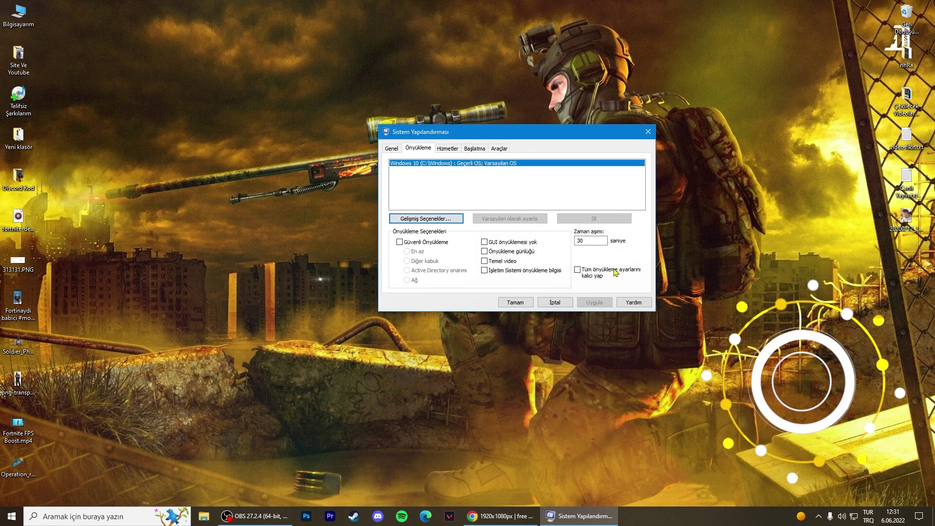
click(554, 302)
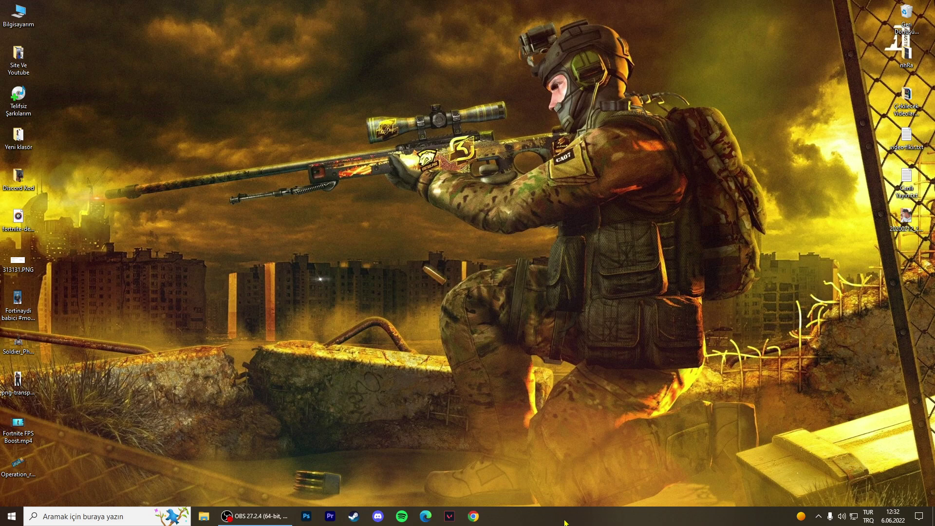
Open Görev Yöneticisi, show its list of startup programs, and move the window higher on the desktop.
right_click(600, 521)
click(641, 474)
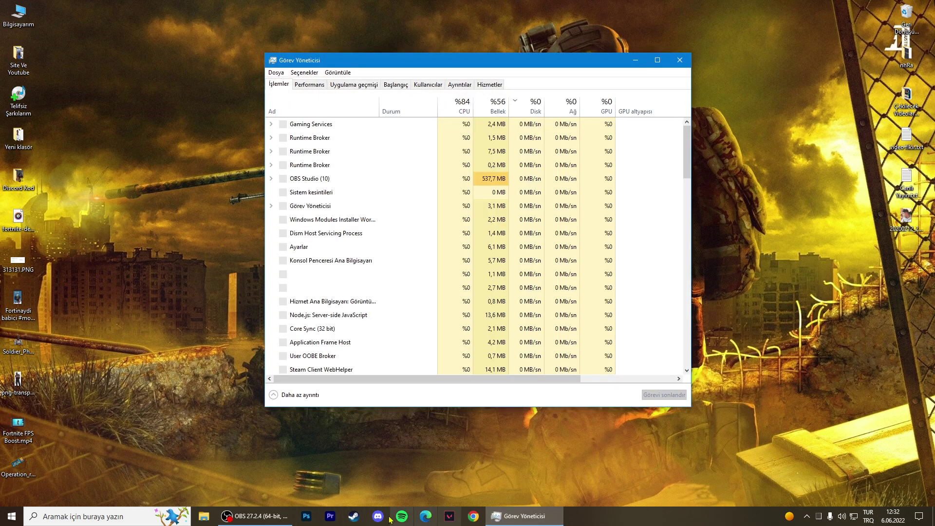
click(395, 84)
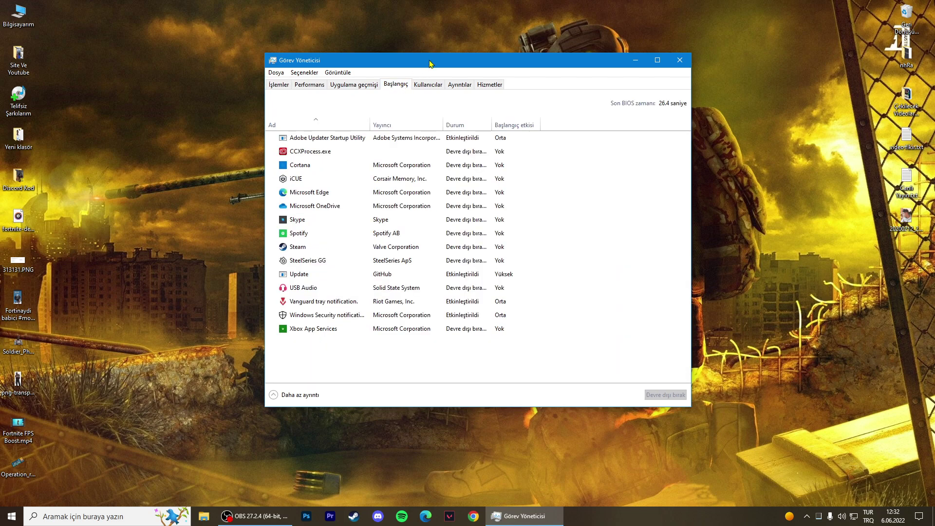
drag(429, 63, 426, 53)
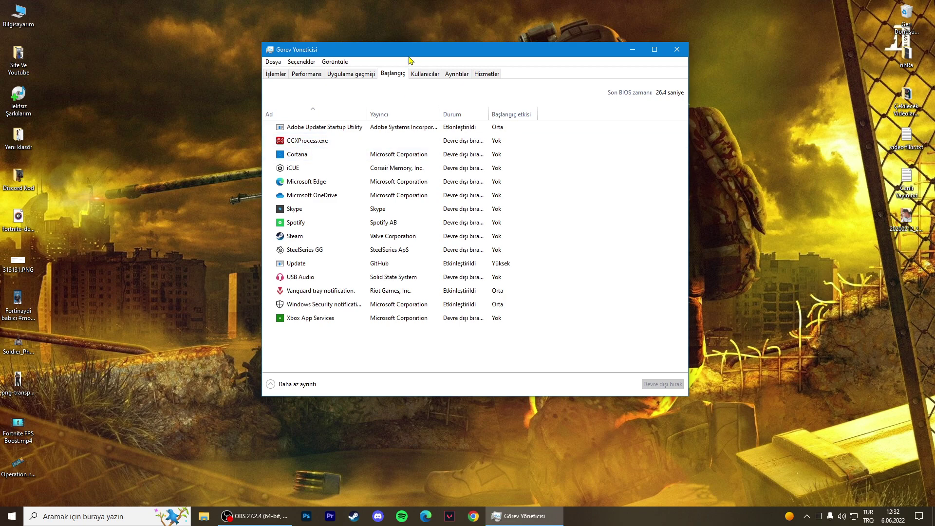
drag(422, 56, 429, 42)
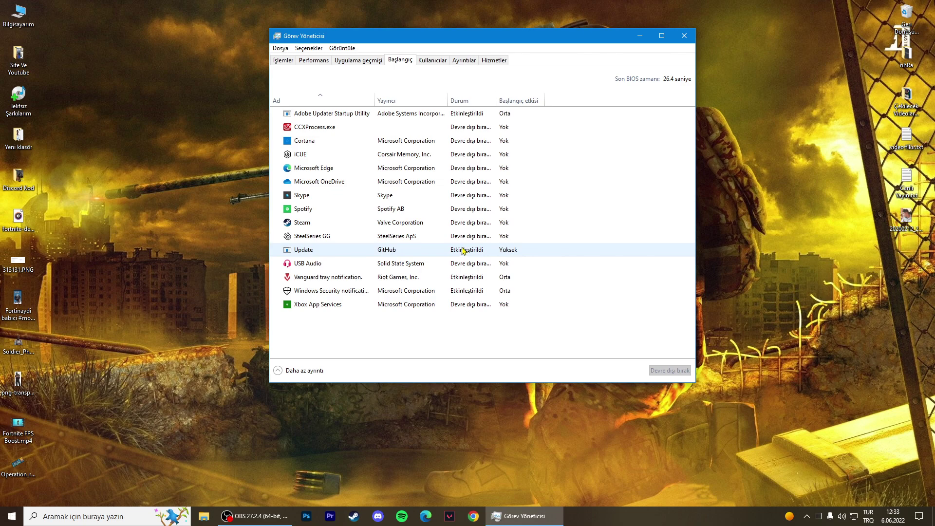
Enable Steam as a startup program, disable it again, and close Görev Yöneticisi.
click(472, 223)
click(687, 372)
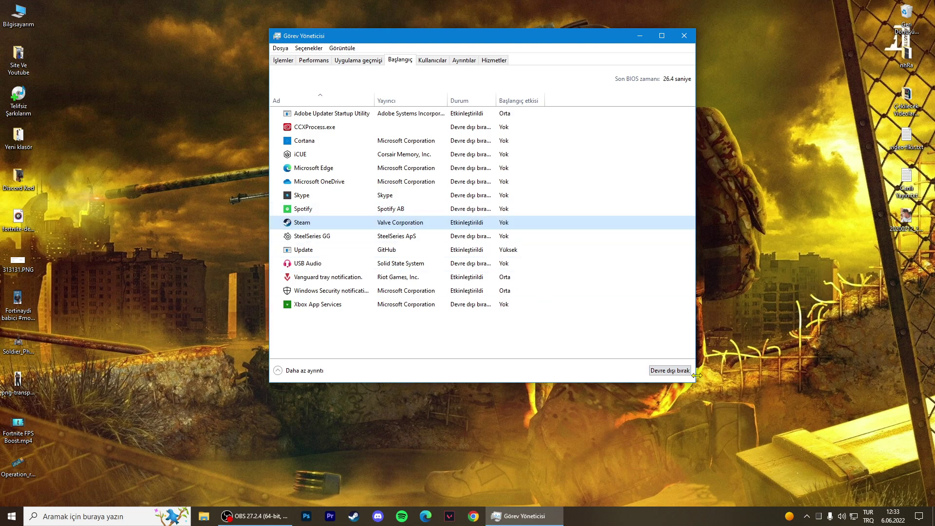
click(676, 372)
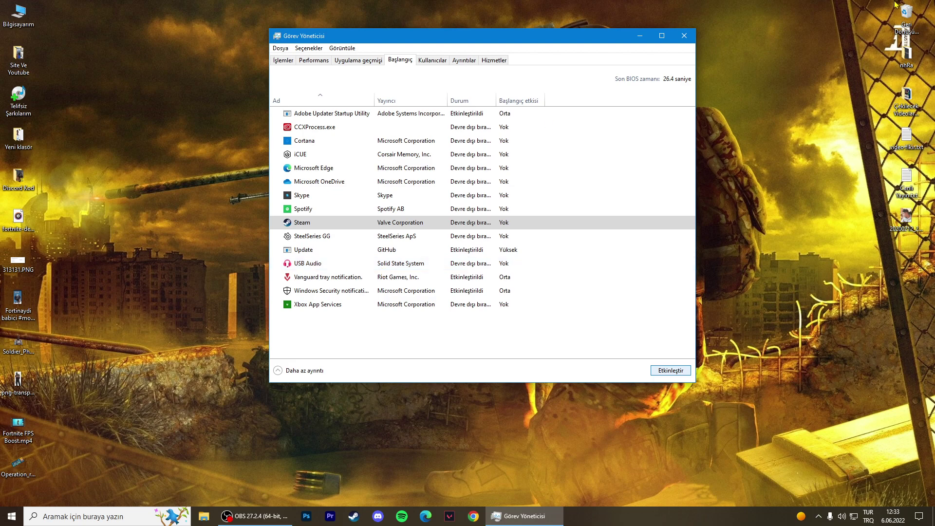
click(684, 36)
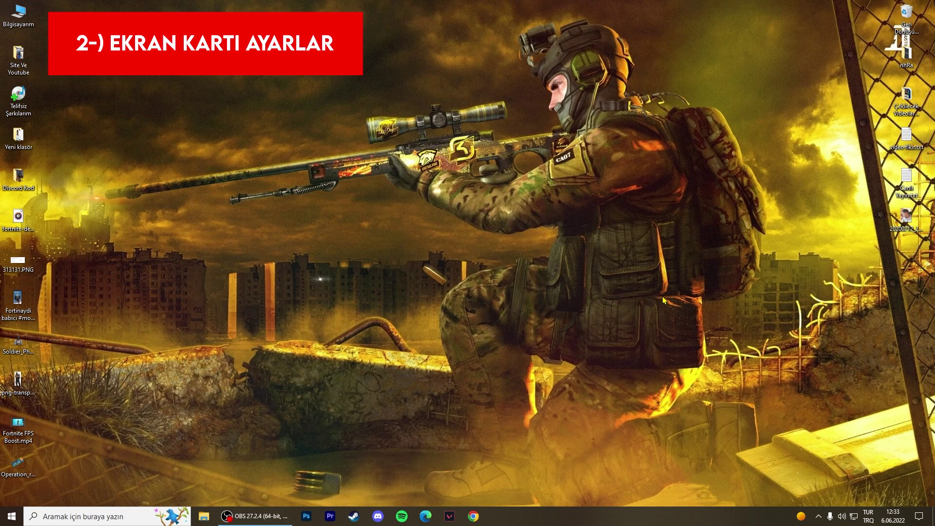
Open NVIDIA Denetim Masası from the desktop, reposition its window, and show the Görüntü Ayarlarını Önayarla Yap page.
right_click(399, 221)
click(447, 314)
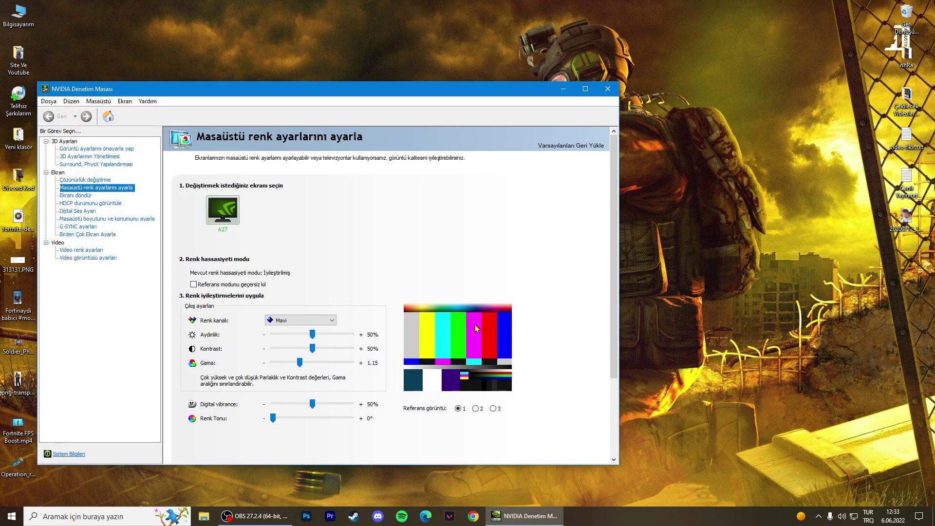
drag(113, 90, 211, 80)
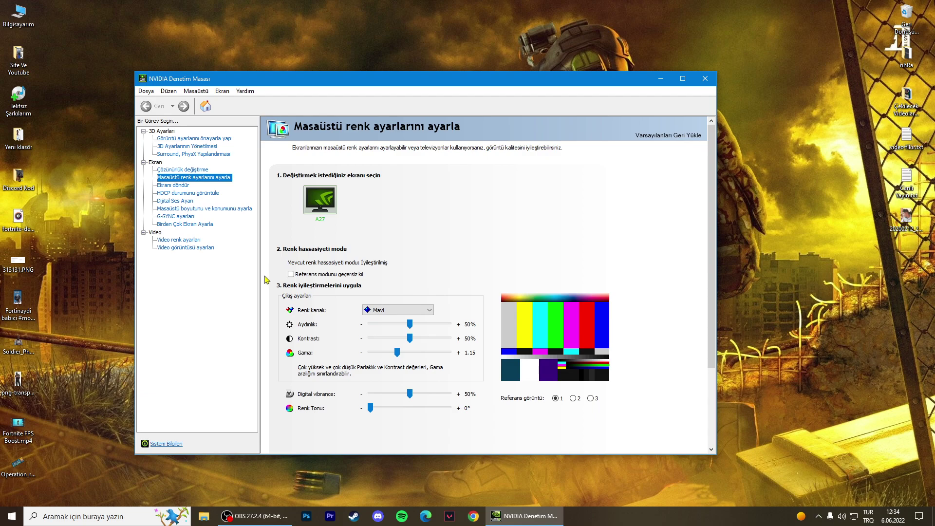
drag(476, 81, 520, 54)
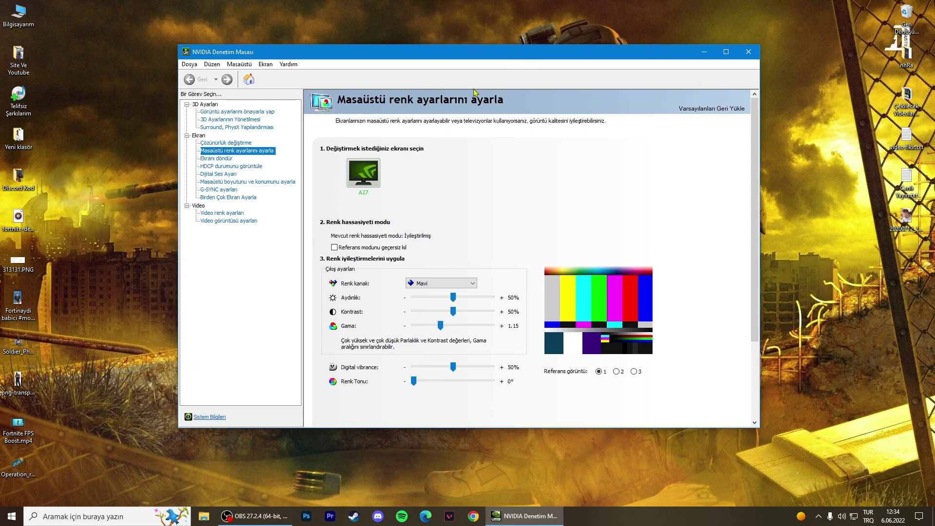
click(214, 112)
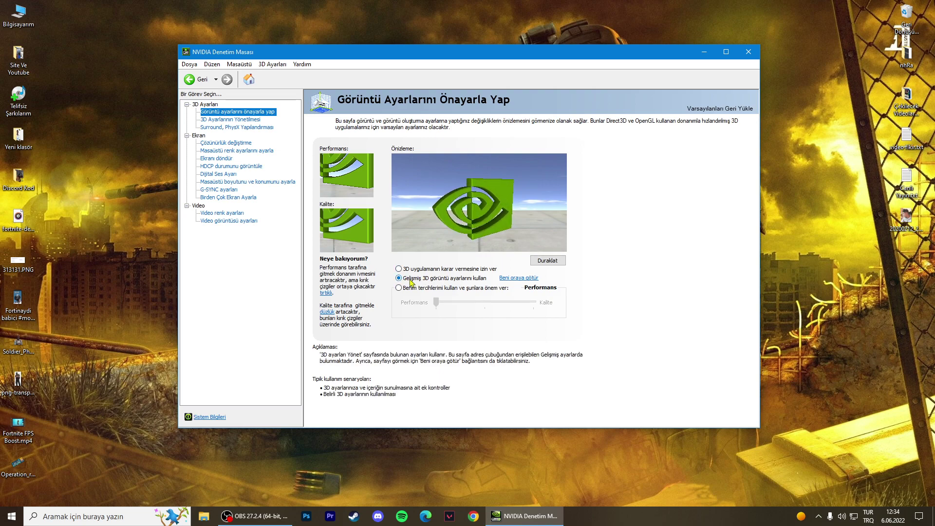
Review the global settings on the 3D Ayarlarının Yönetilmesi page in a maximized window, and close NVIDIA Denetim Masası.
click(518, 278)
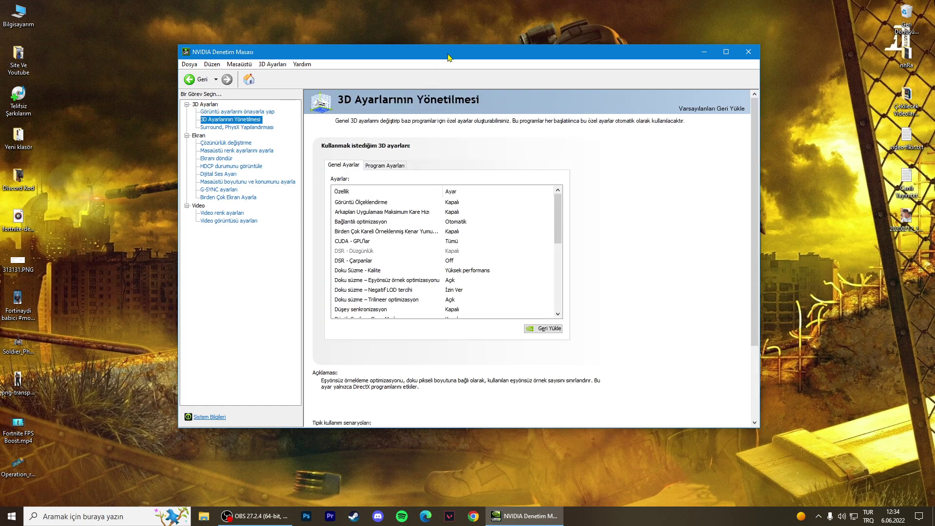
double_click(535, 39)
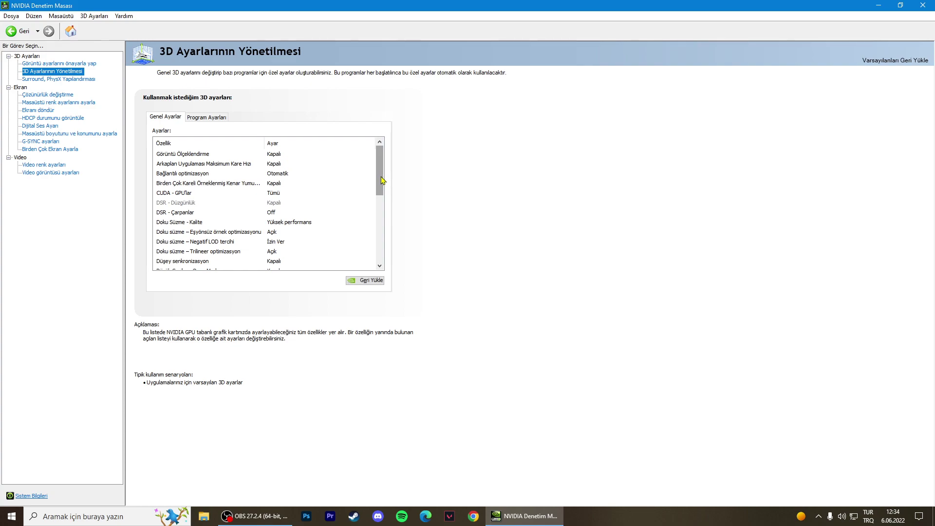
scroll(383, 178, down, 2)
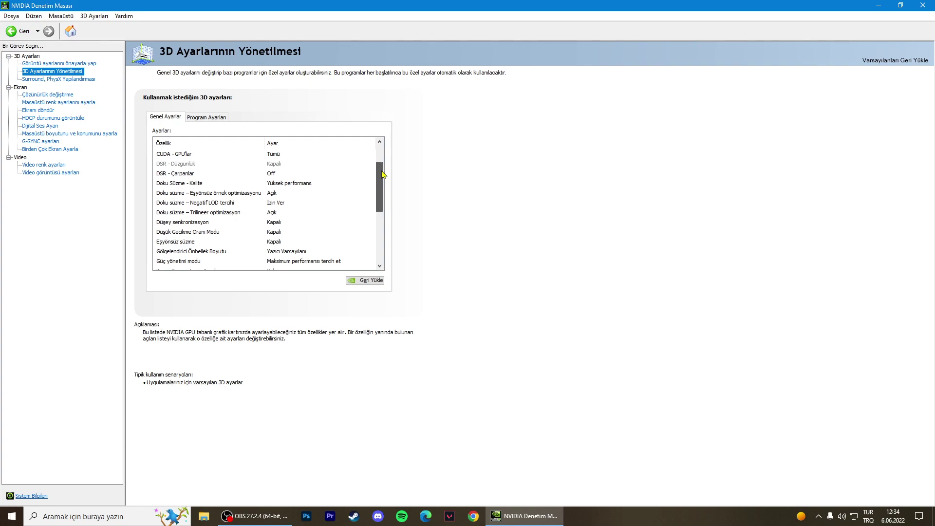
drag(382, 174, 369, 153)
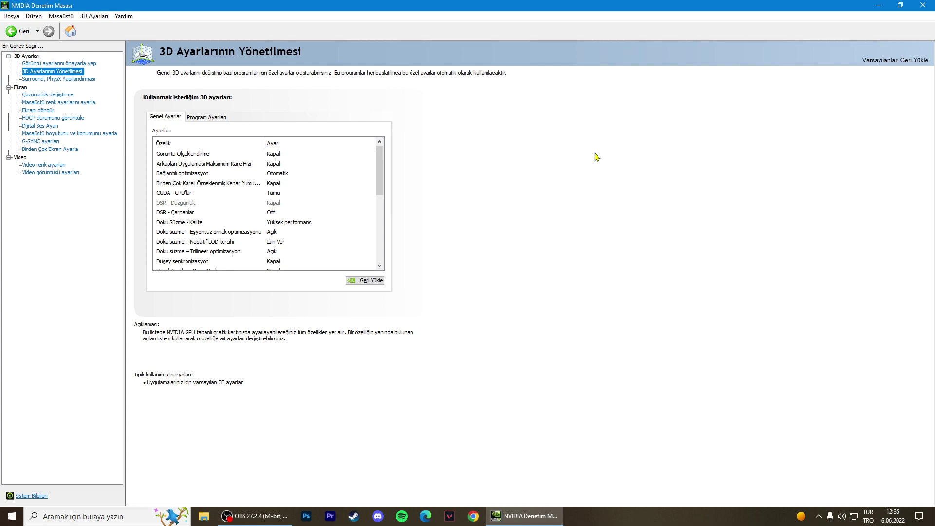
click(922, 6)
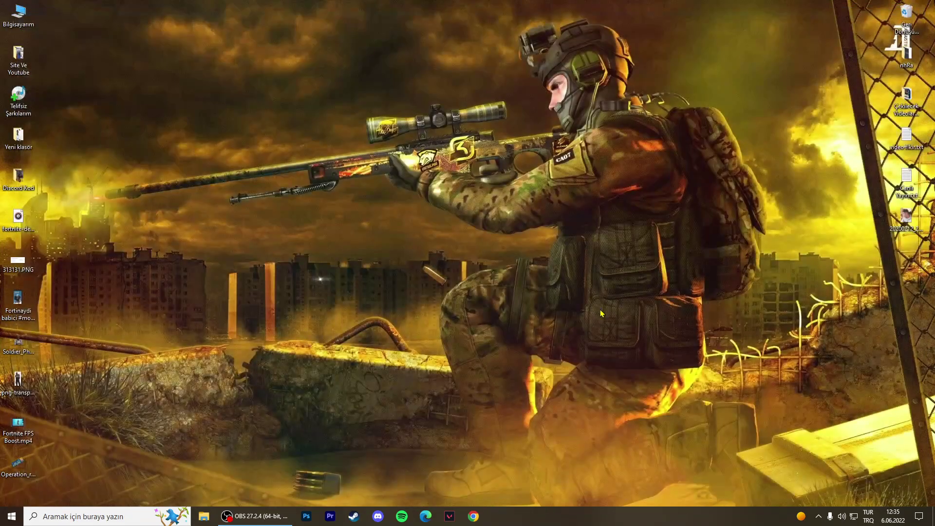
Open GeForce Experience from the NVIDIA notification area entry and reposition its window.
click(820, 517)
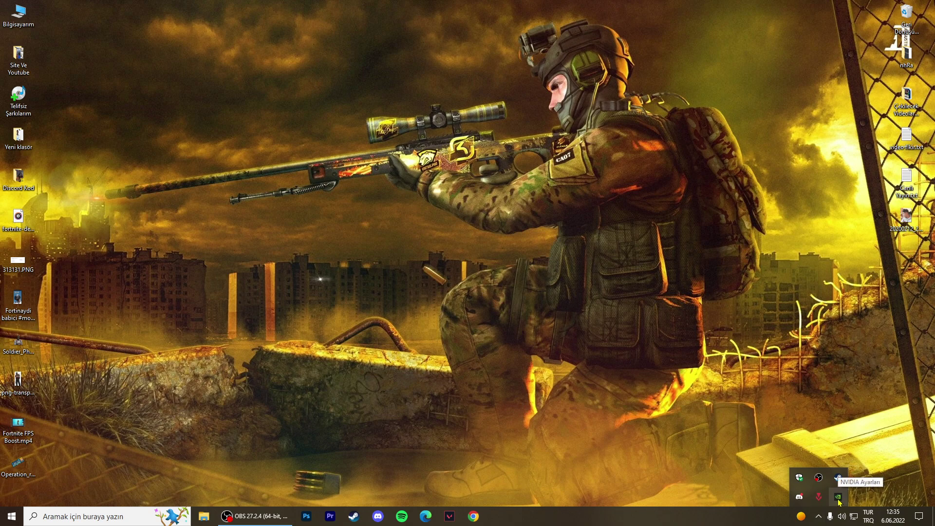
right_click(838, 499)
click(854, 478)
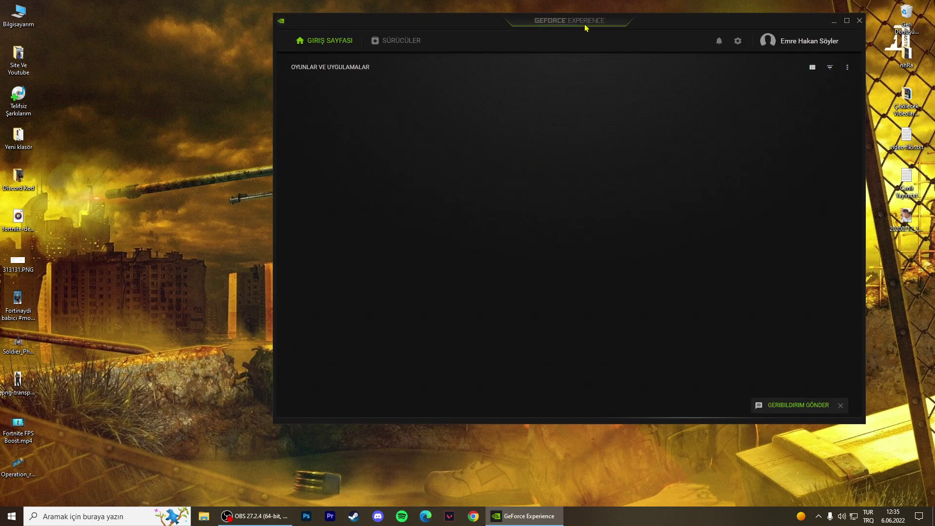
drag(586, 27, 528, 25)
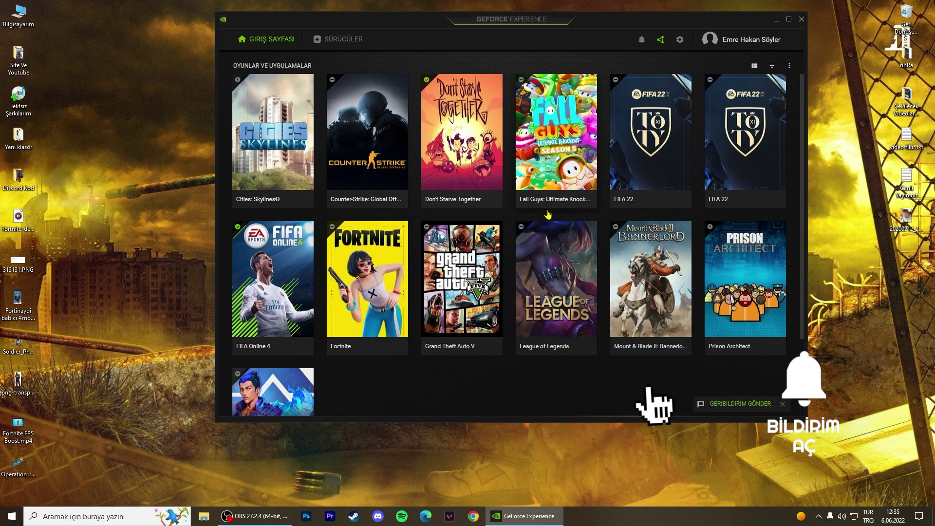
Browse the games in GeForce Experience and open the details of Counter-Strike: Global Offensive.
scroll(555, 292, down, 2)
scroll(555, 292, up, 2)
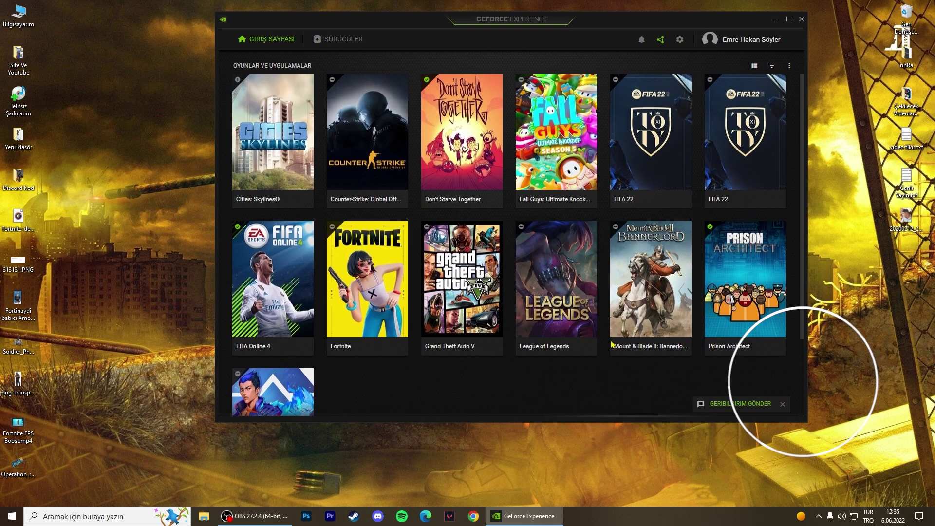
scroll(288, 336, down, 1)
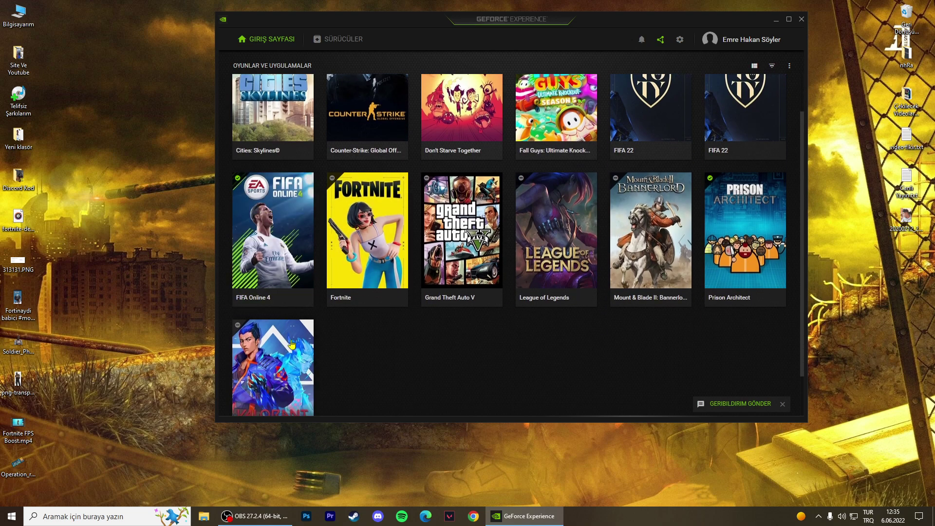
scroll(521, 195, up, 1)
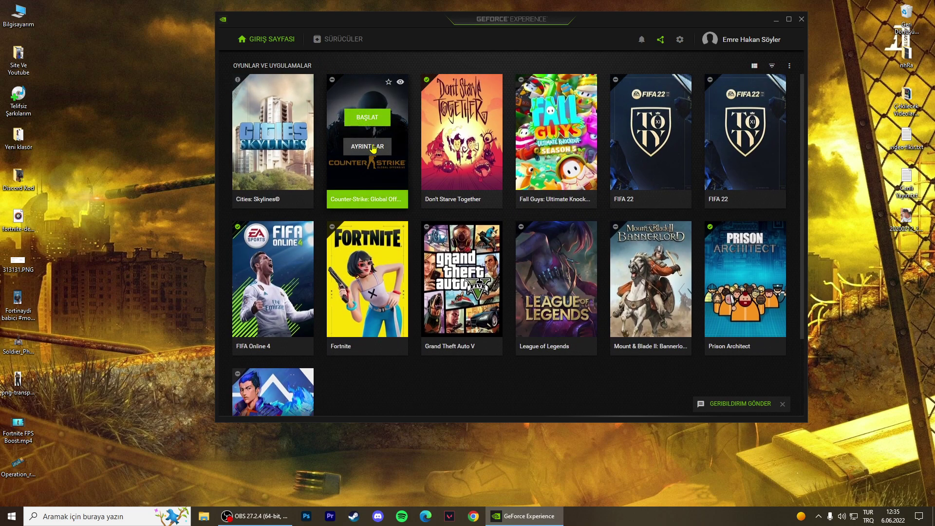
click(370, 148)
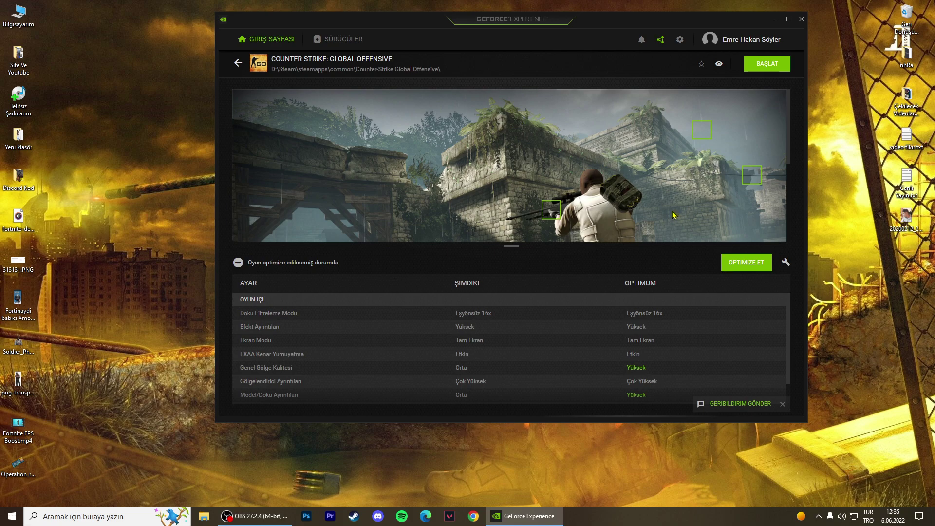
Move the game's custom optimization slider fully to Performans, cancel the custom settings, and return to the game list.
click(786, 265)
drag(593, 185, 345, 191)
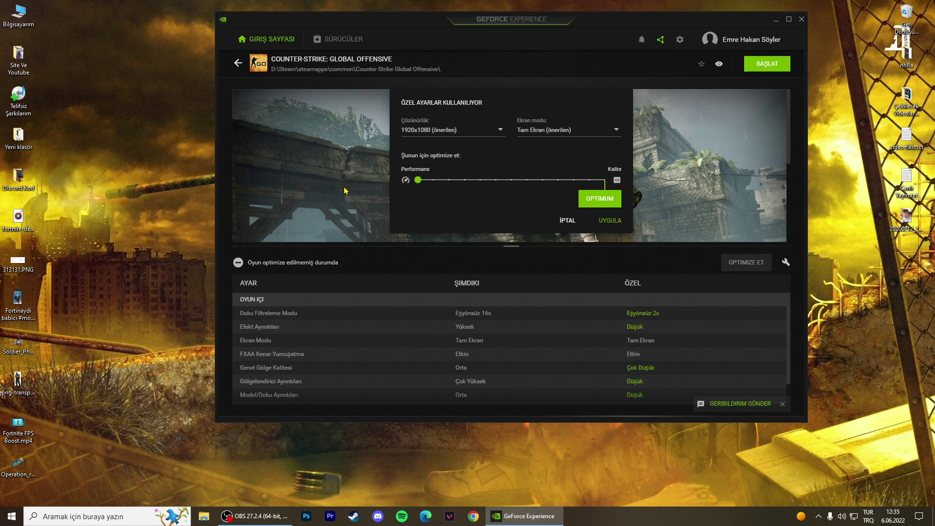
click(566, 221)
key(Escape)
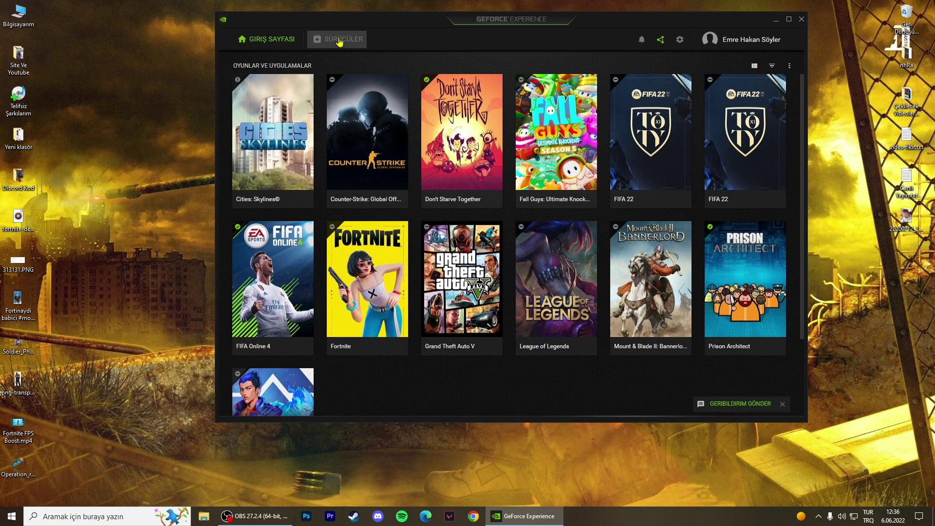
Open the Sürücüler page of GeForce Experience to check the graphics driver.
click(339, 40)
click(669, 73)
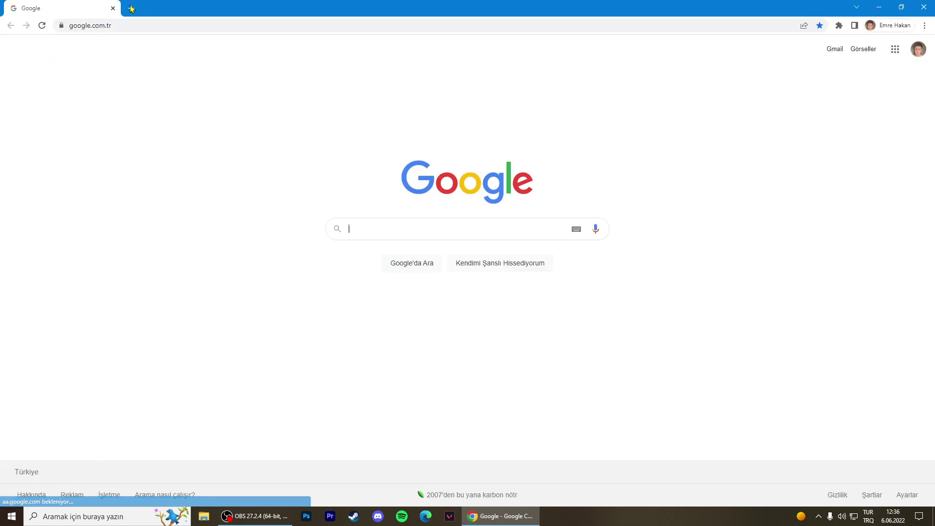
Search Google for "amd driver" in Chrome and open the AMD Drivers and Support page.
text(amd d)
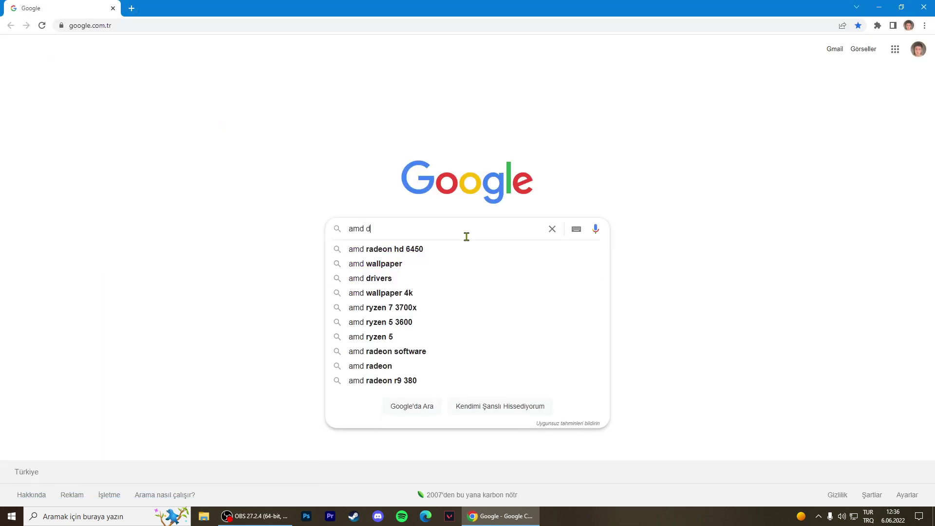
text(river)
key(Return)
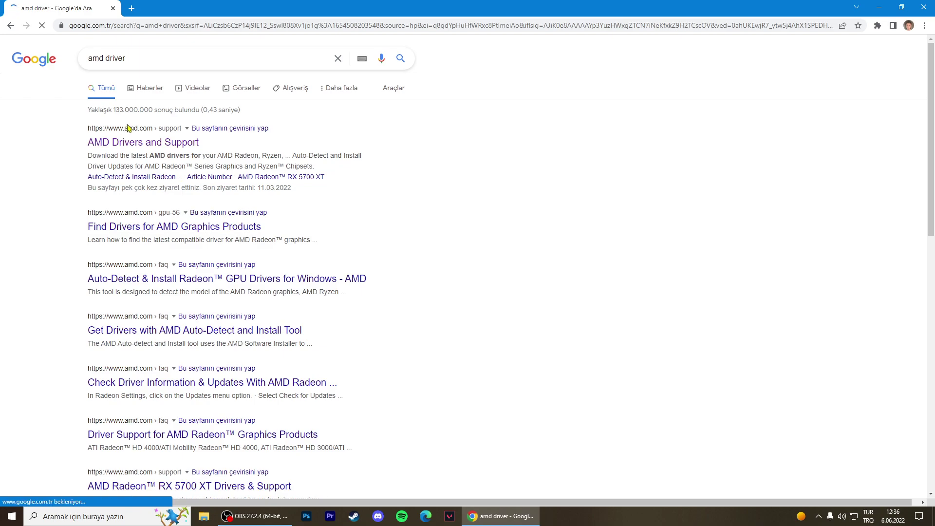
click(132, 143)
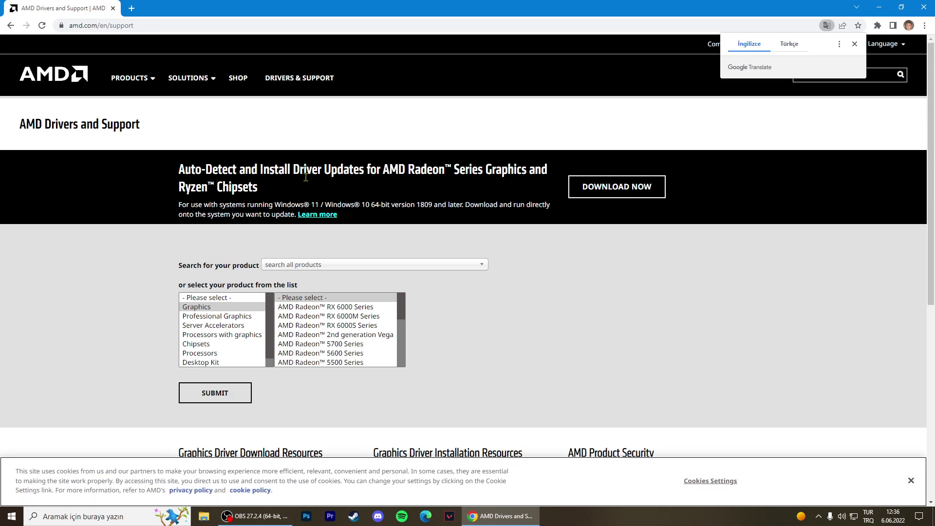
Examine the Auto-Detect and Install Driver Updates section for AMD Radeon graphics, and close the browser.
scroll(108, 285, down, 1)
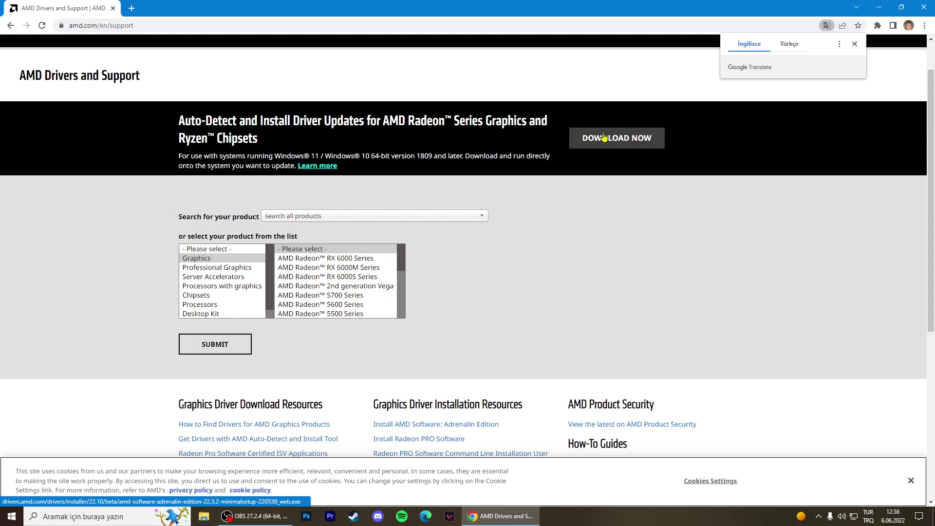
mouse_move(179, 121)
mouse_down()
mouse_move(482, 121)
mouse_move(194, 126)
mouse_up()
double_click(467, 121)
click(198, 195)
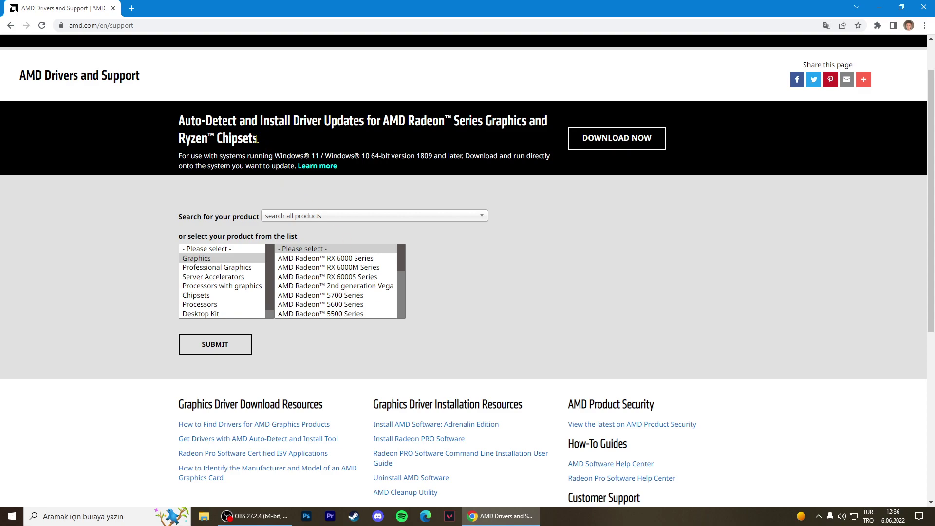
drag(151, 121, 548, 122)
drag(548, 121, 204, 122)
click(528, 122)
click(252, 112)
click(923, 7)
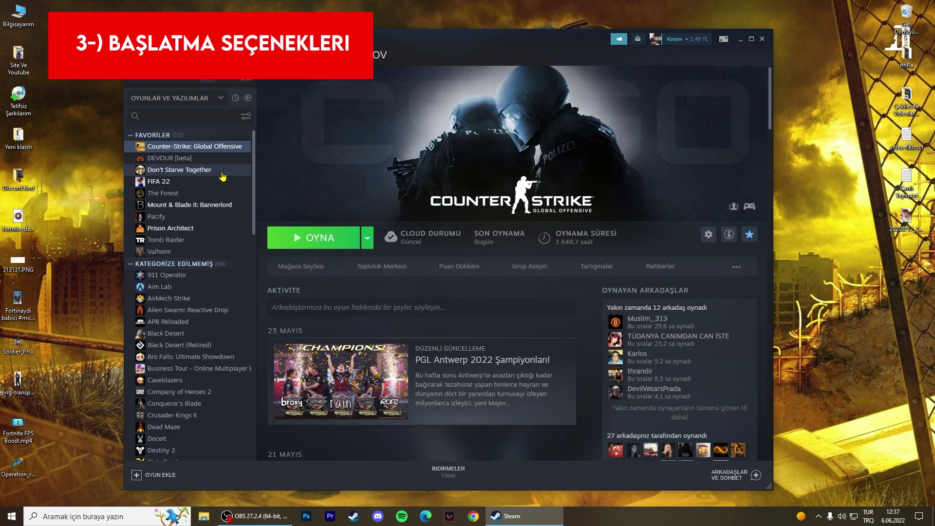
Open the properties of Counter-Strike: Global Offensive from the Steam library.
right_click(224, 146)
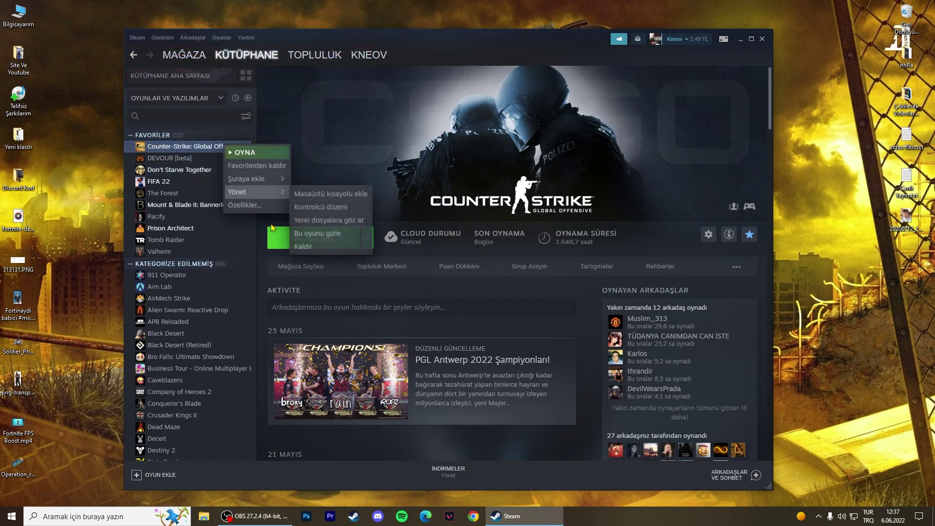
click(267, 205)
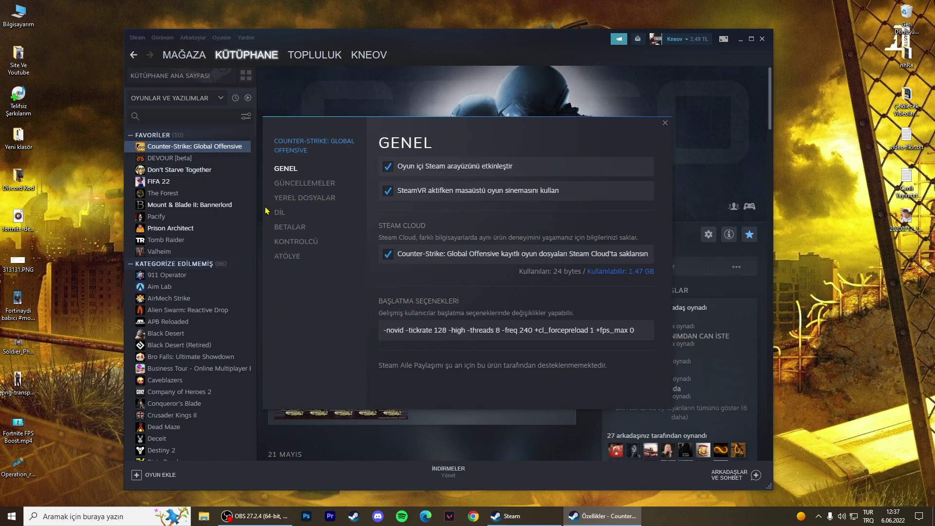
right_click(189, 146)
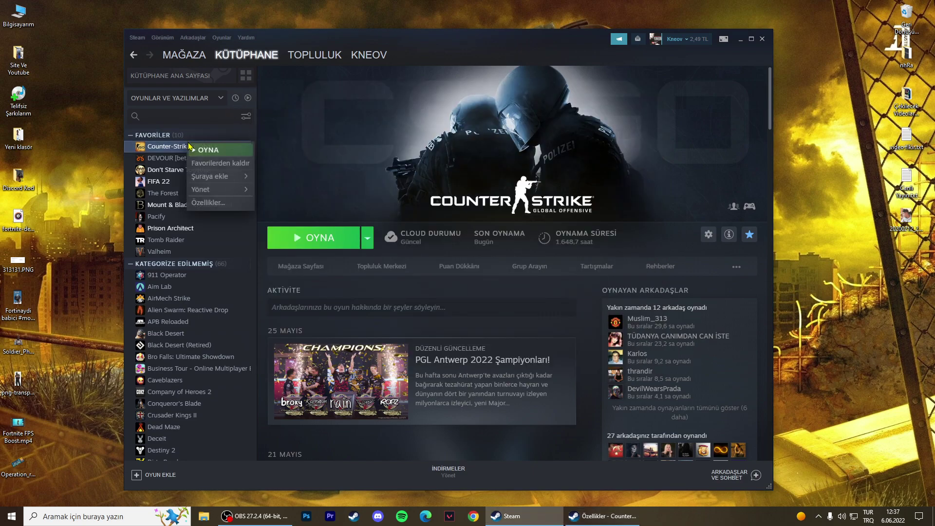
click(204, 203)
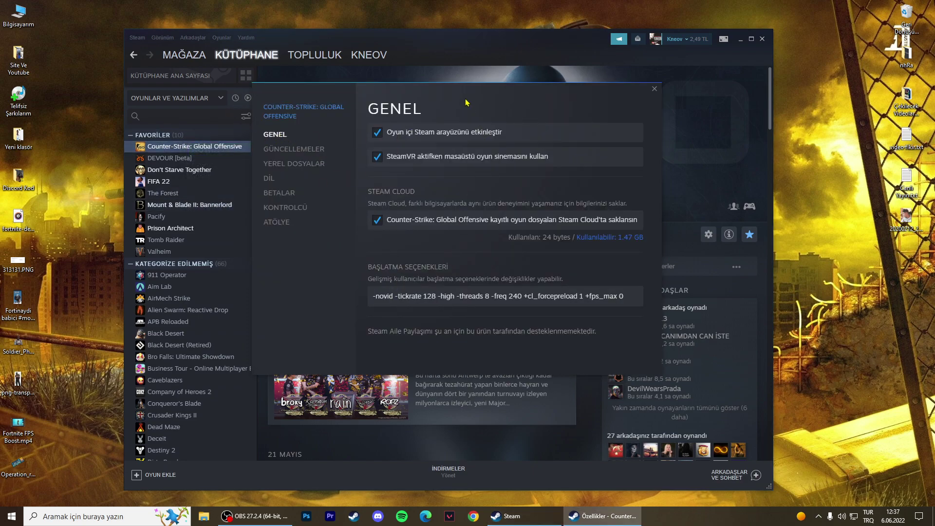
Move the properties window higher and highlight the launch options text under Başlatma Seçenekleri to examine it.
drag(469, 105, 394, 73)
drag(300, 265, 550, 263)
click(550, 263)
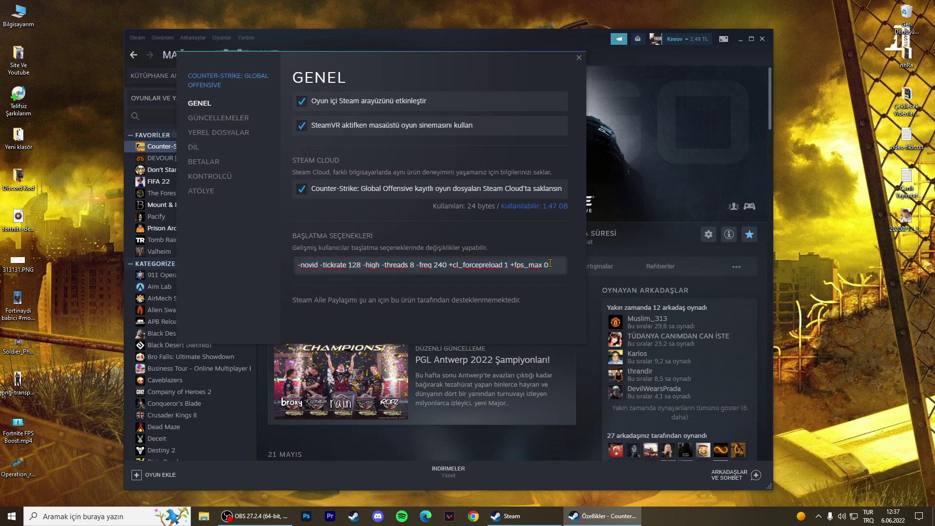